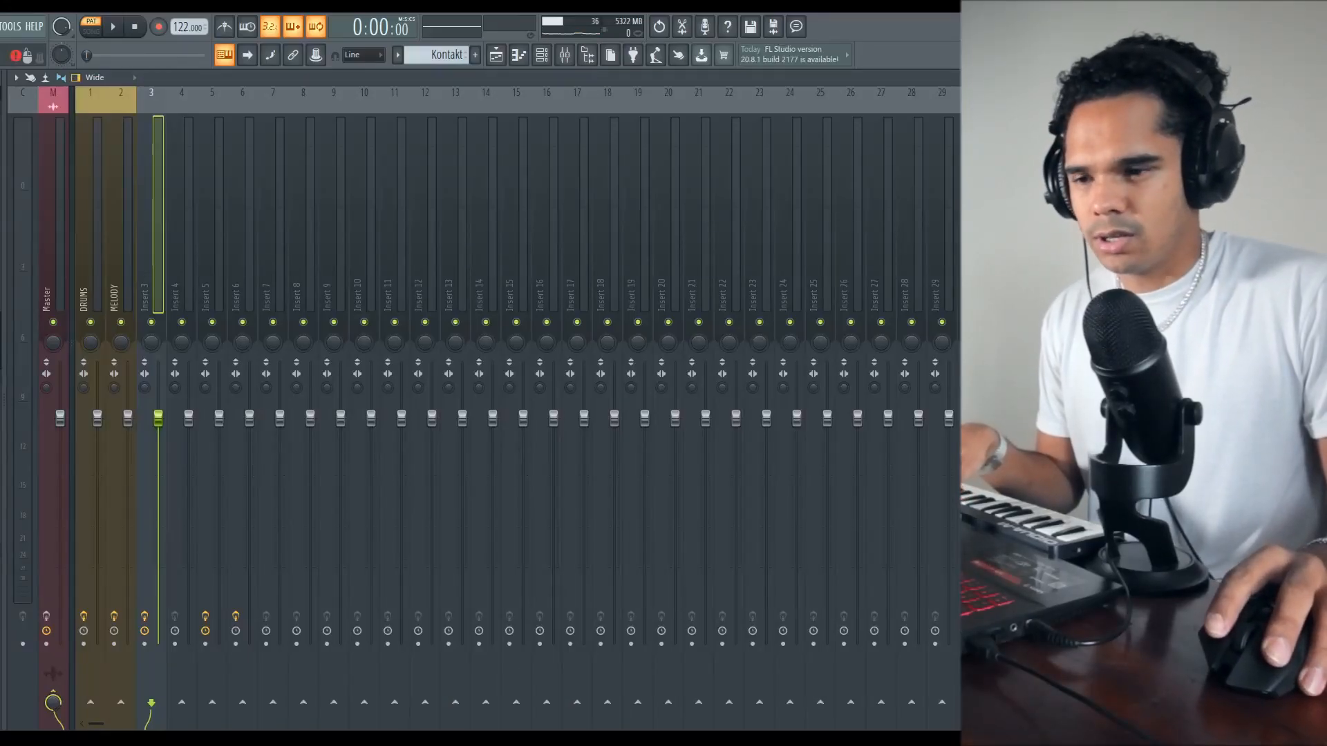
Look through the GTR Stomp 4 and ValhallaVintageVerb effects on mixer insert 3
left_click_drag(348, 215, 377, 161)
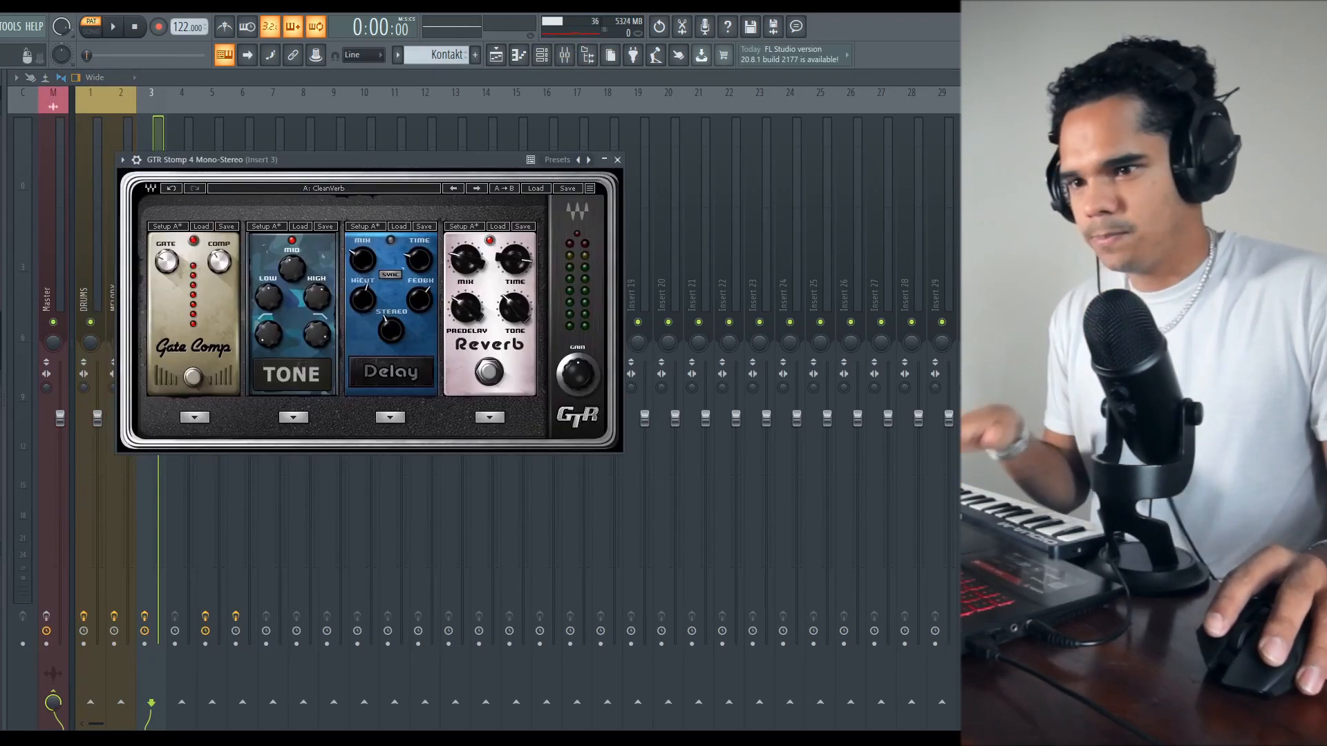
left_click(617, 159)
left_click(1037, 166)
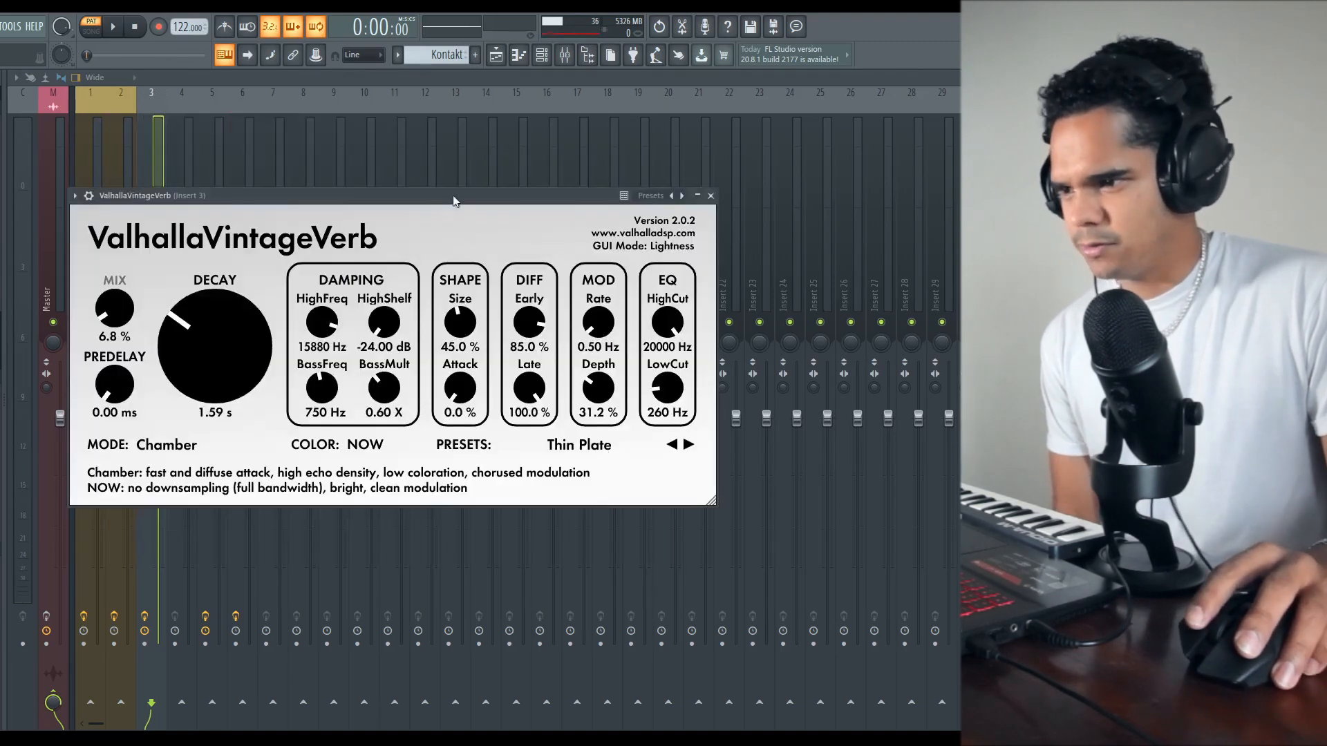
left_click_drag(453, 201, 500, 182)
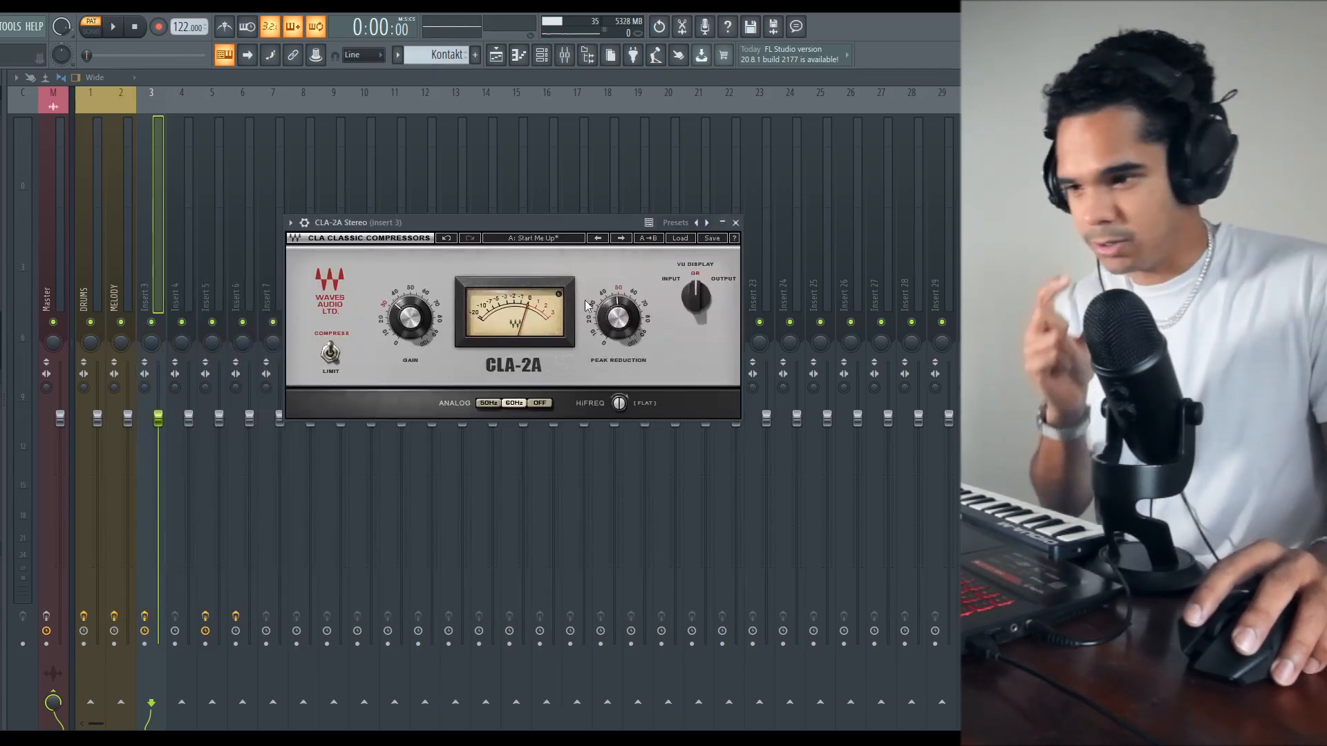
Open the Kontakt #2 melody in the piano roll and listen to it in pattern mode
left_click(541, 58)
left_click(541, 57)
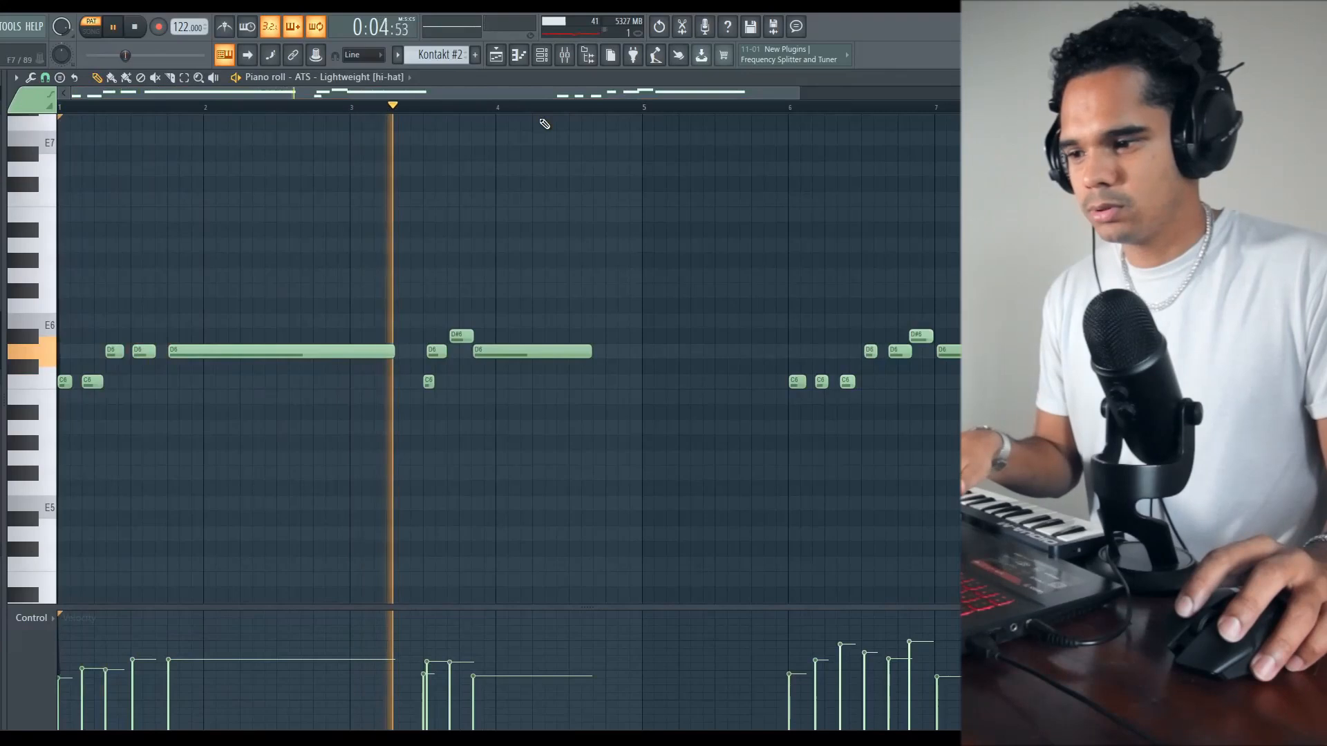
key("space")
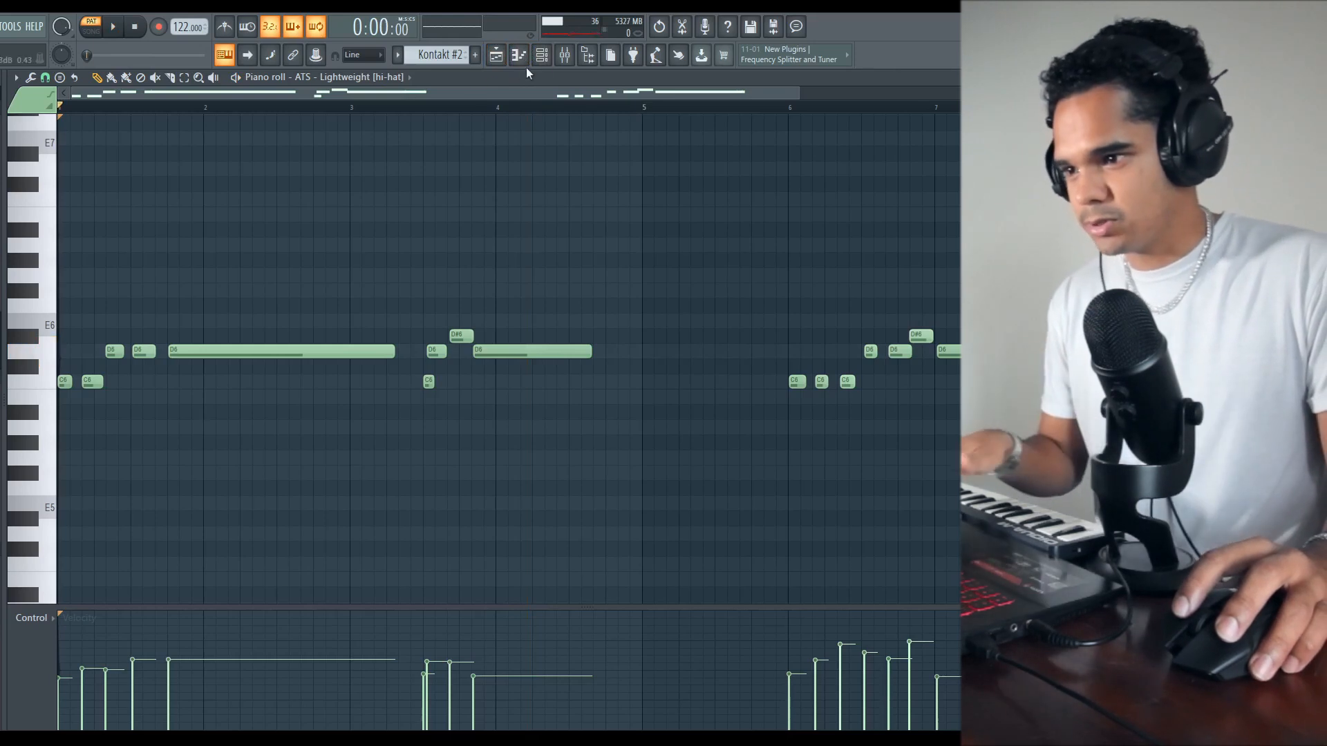
Switch playback to song mode, select the Kontakt #3 notes and play their section of the arrangement
left_click(92, 31)
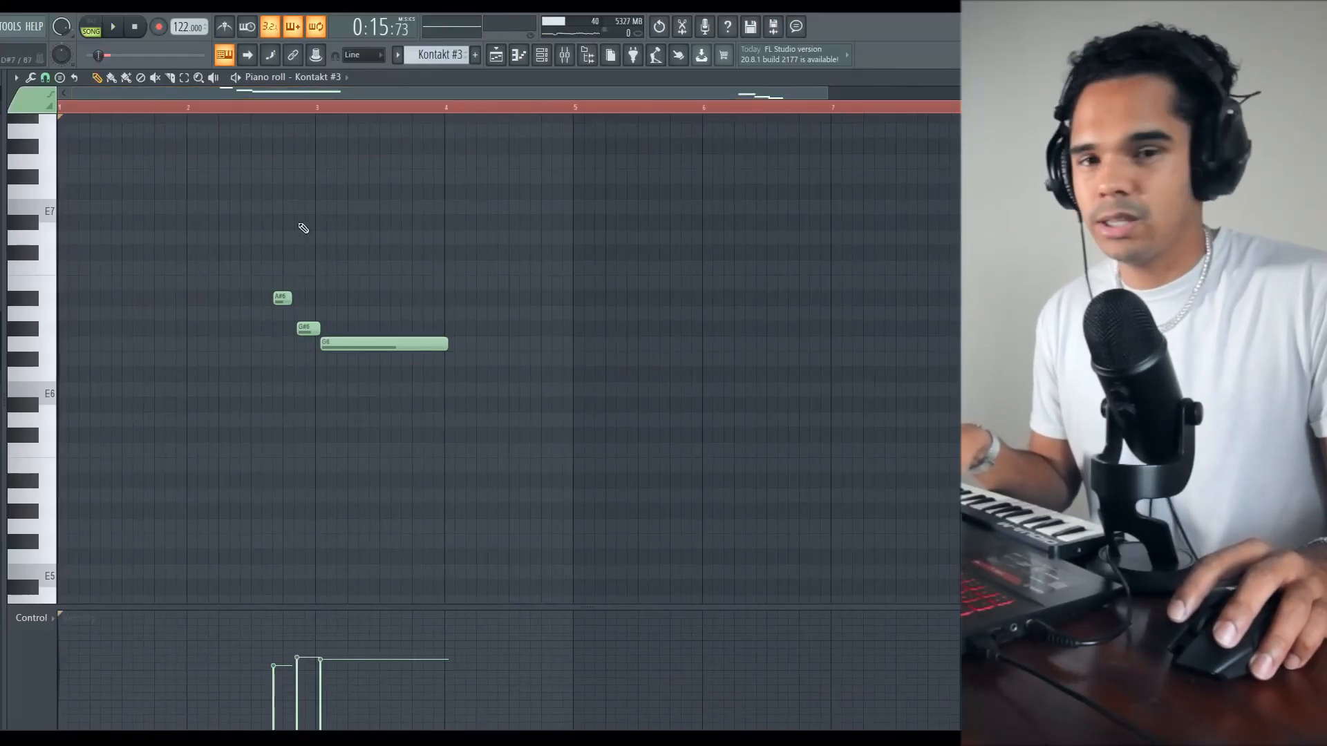
left_click_drag(297, 214, 696, 351)
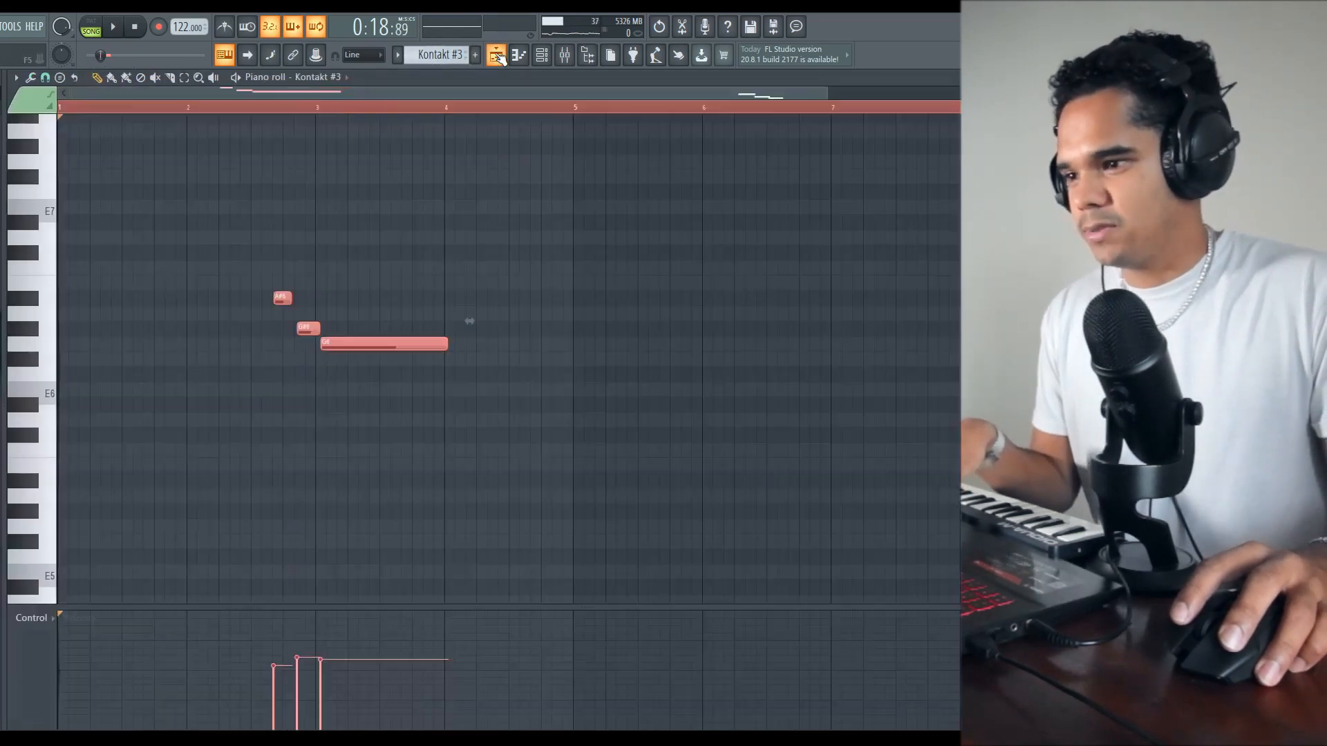
left_click(496, 55)
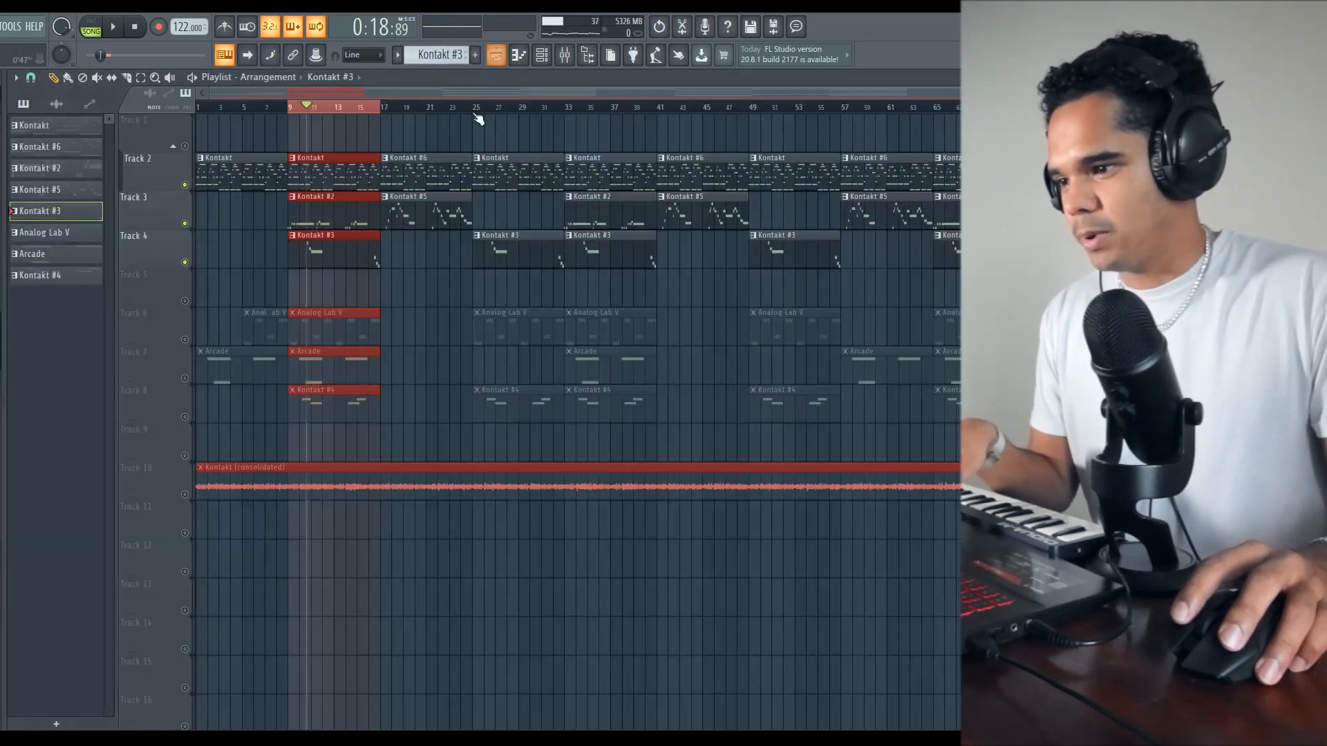
key("space")
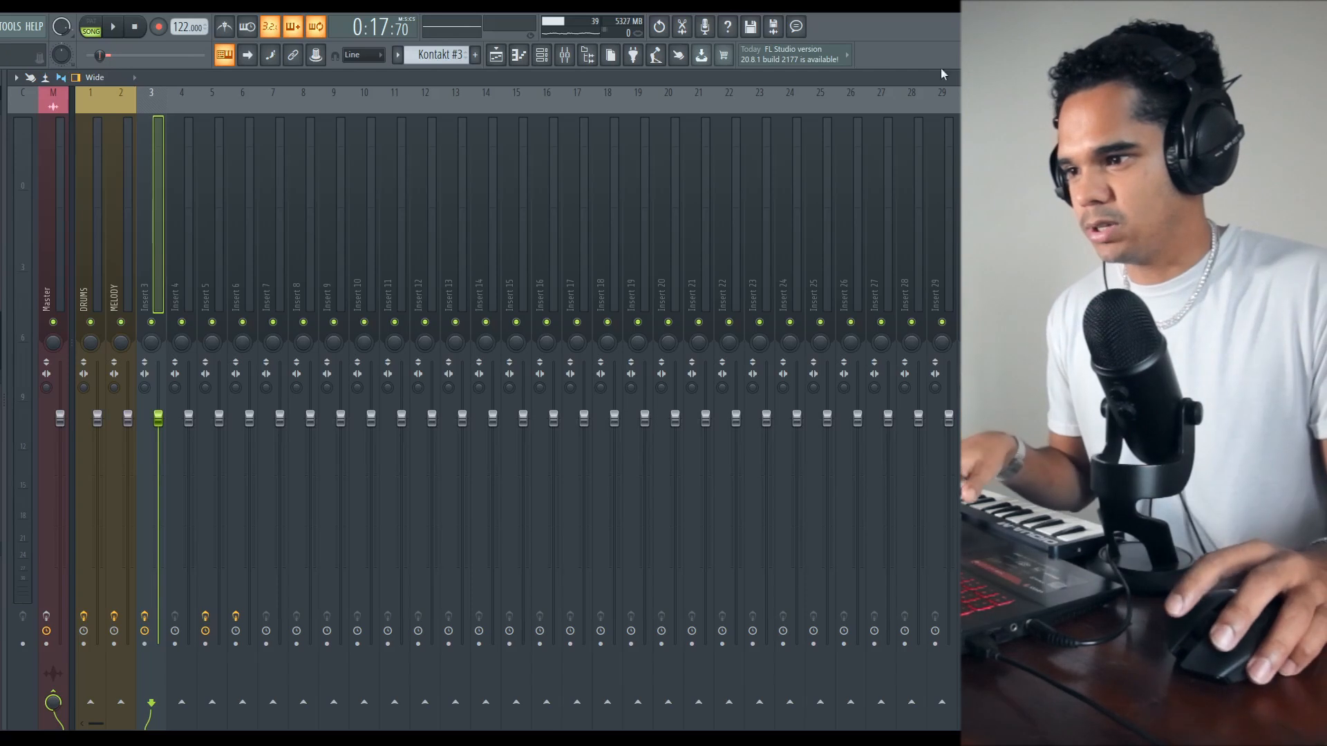
Open the Analog Lab V part in the piano roll and play it on its own in pattern mode
left_click(542, 56)
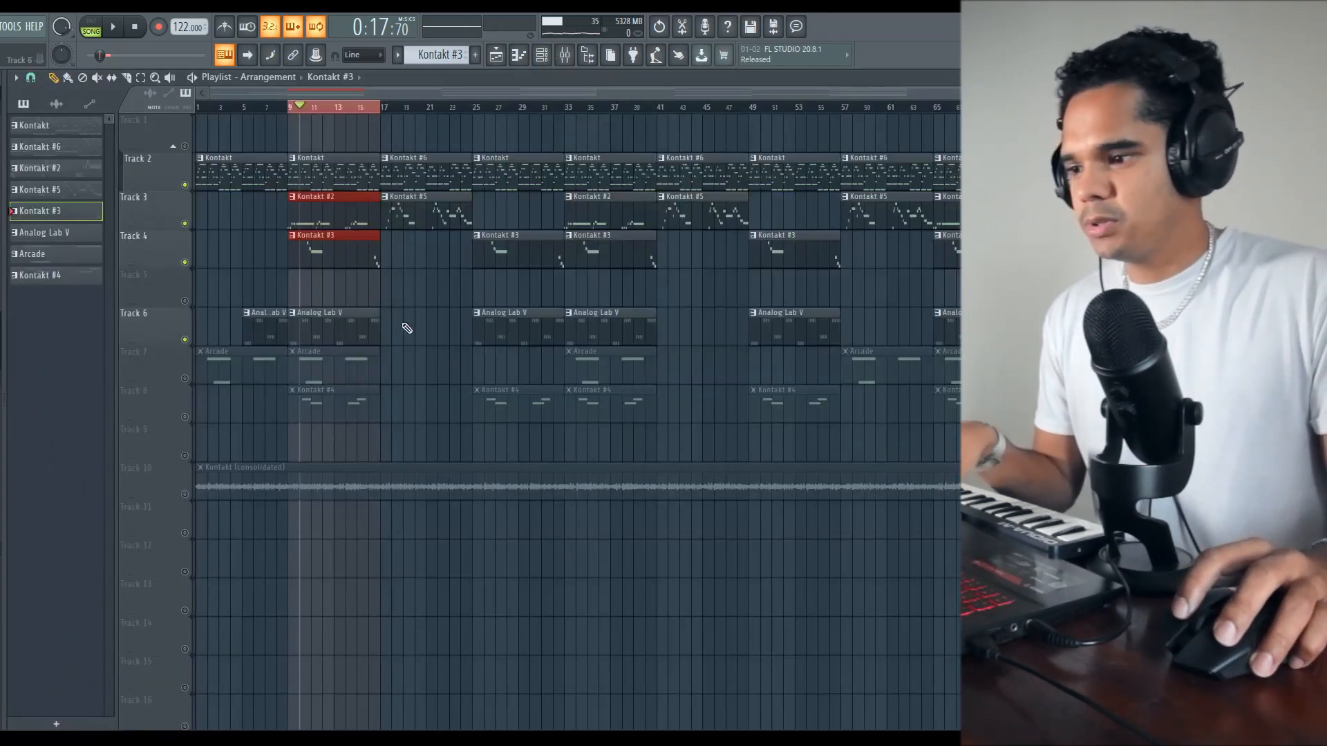
left_click(565, 56)
left_click(541, 56)
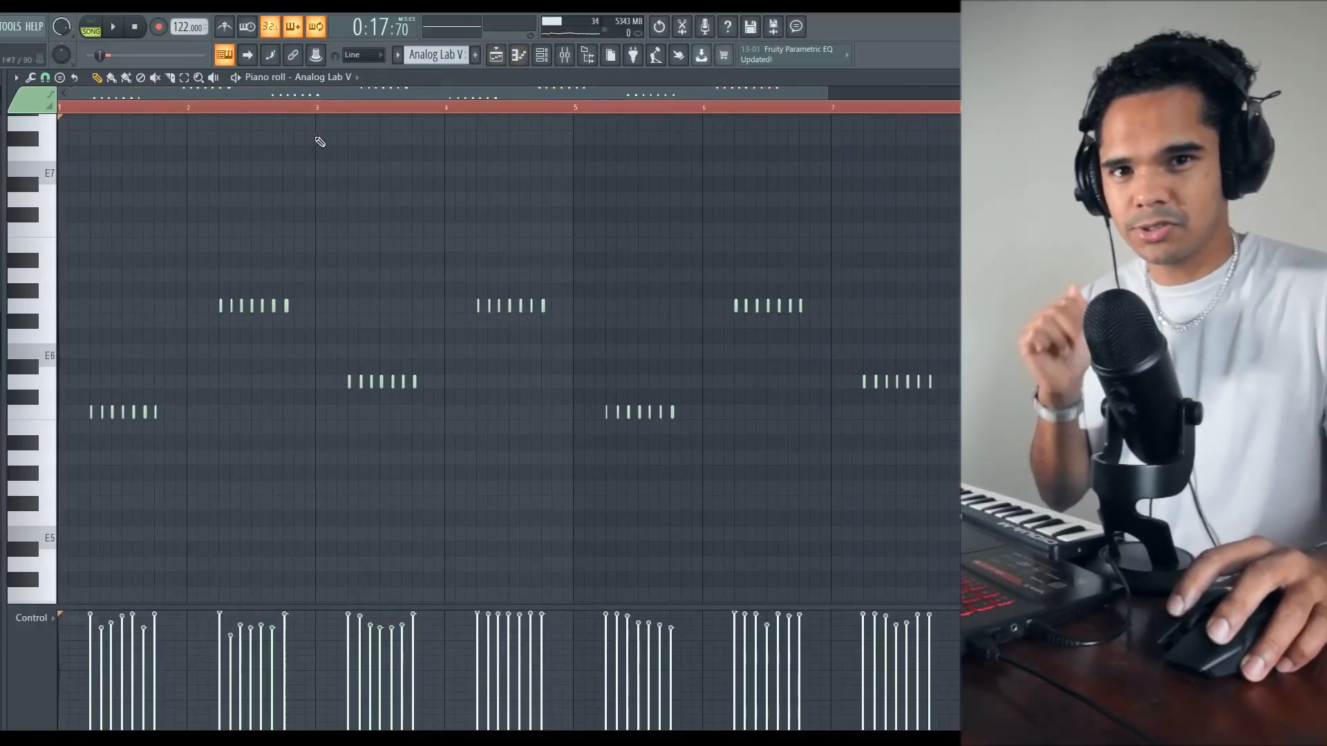
left_click(85, 17)
key("space")
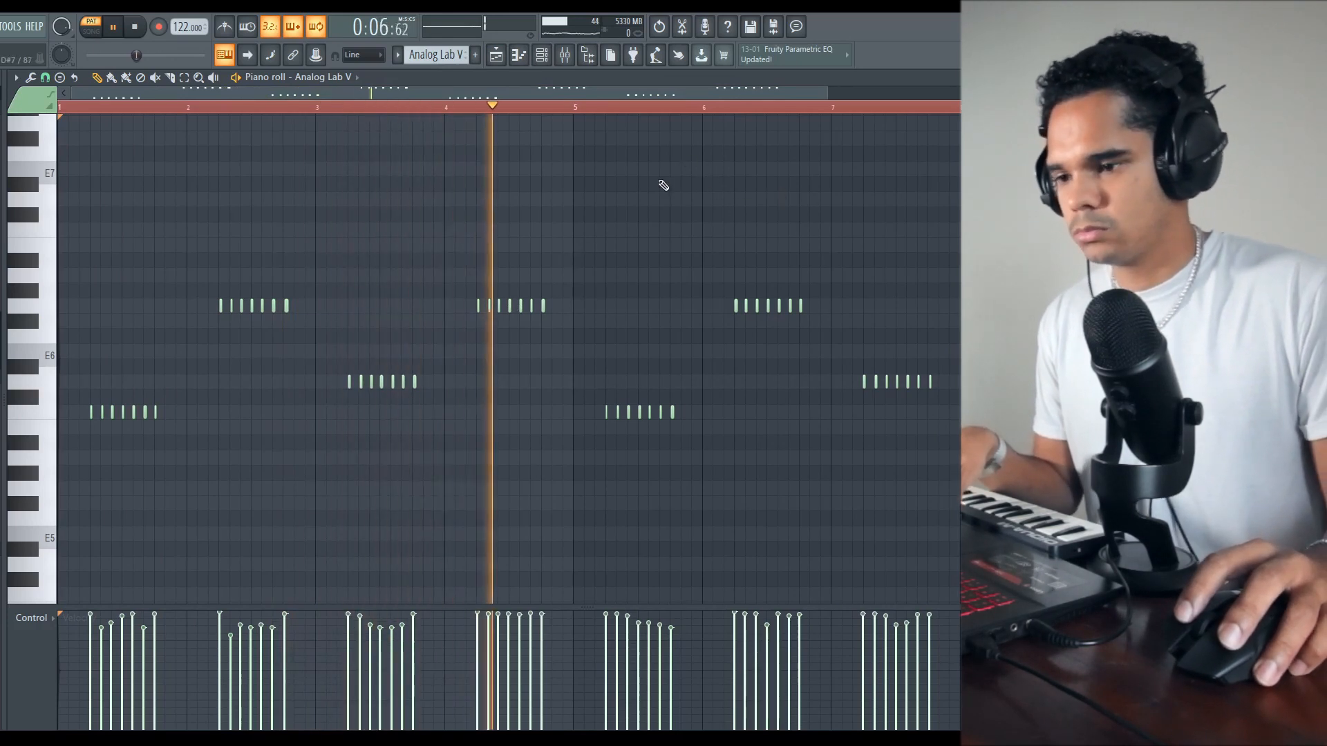
key("space")
Examine the Celtic Village preset in Analog Lab V and listen to the Arcade part in its piano roll
left_click_drag(607, 178, 947, 421)
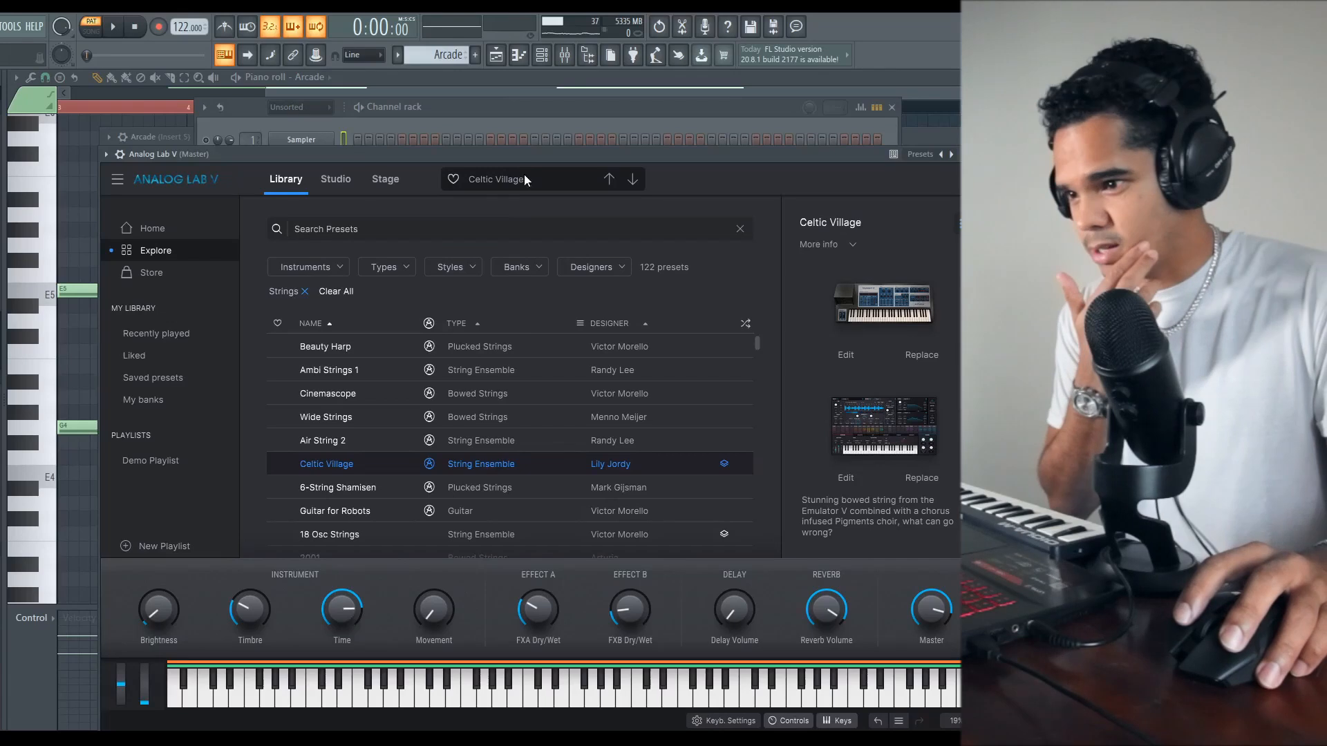
left_click_drag(553, 154, 567, 145)
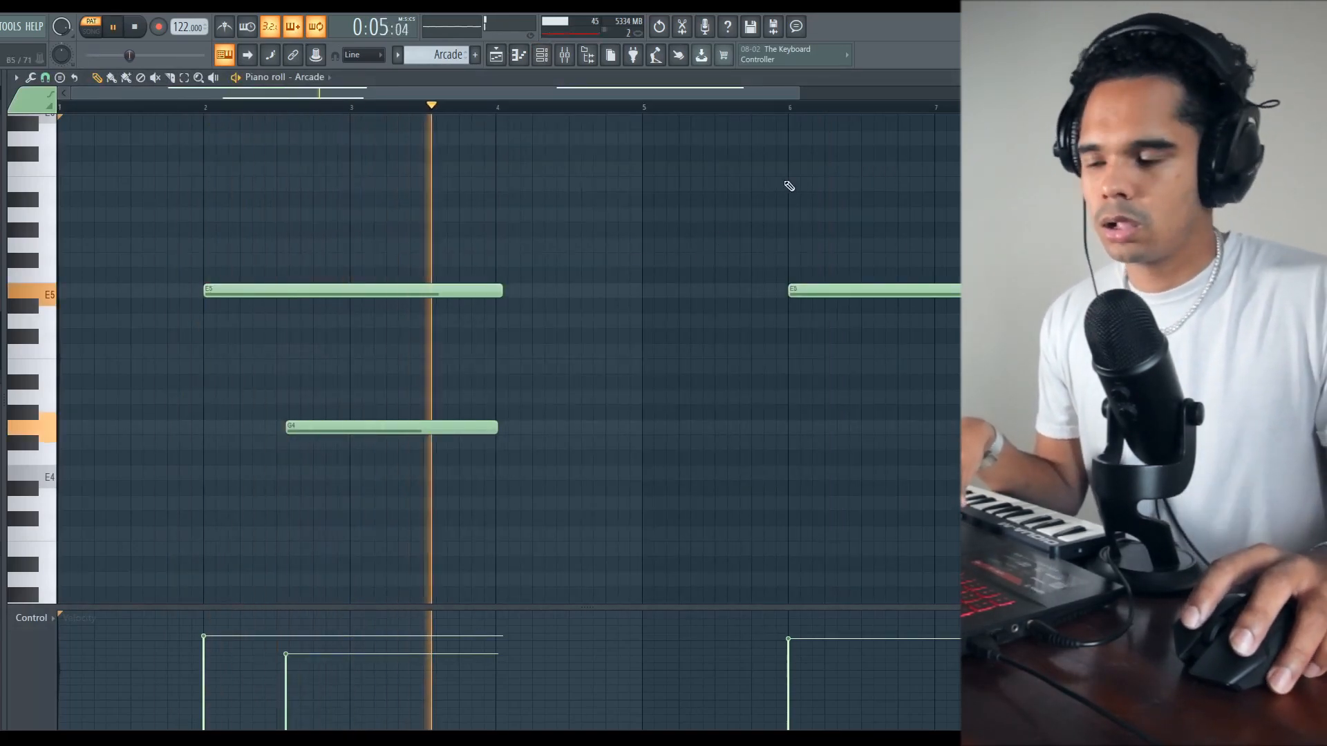
key("space")
Inspect the Soundtoys EffectRack and ValhallaVintageVerb settings on mixer insert 5, then close them
left_click(542, 55)
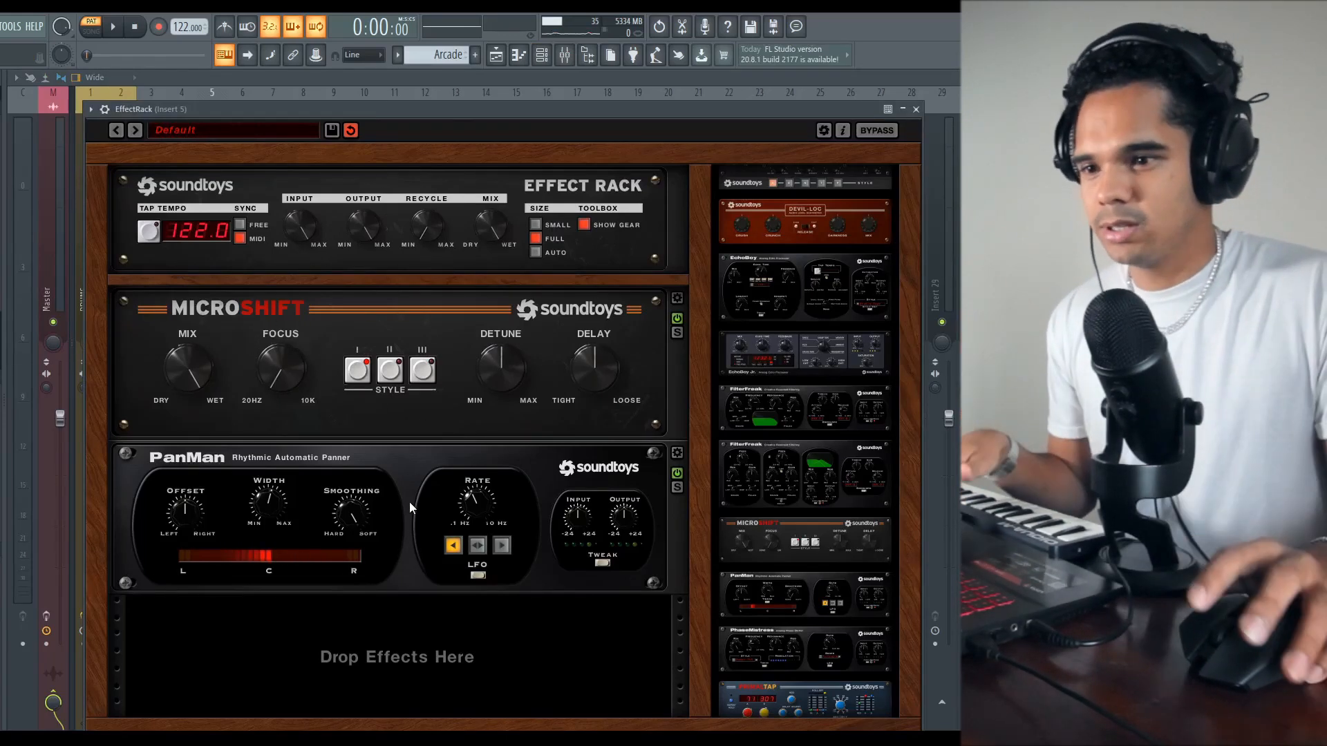
key("Escape")
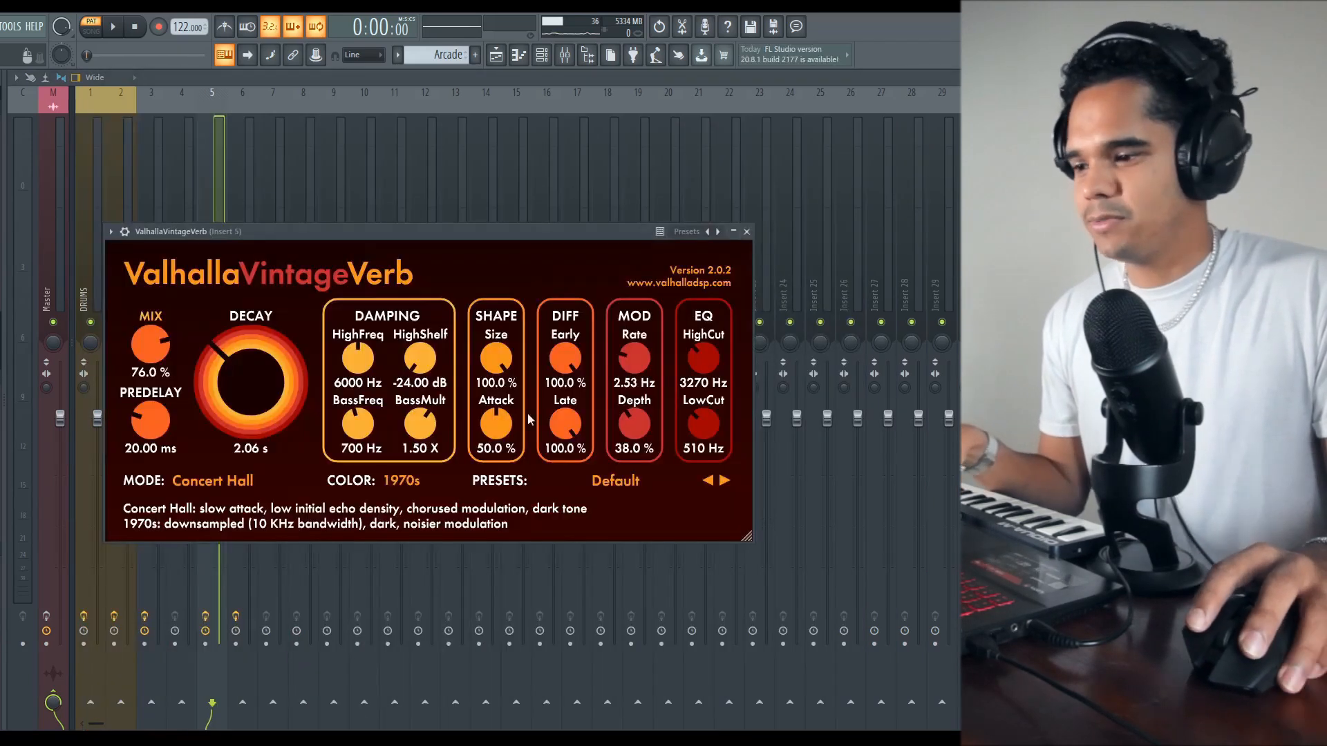
left_click_drag(353, 228, 432, 195)
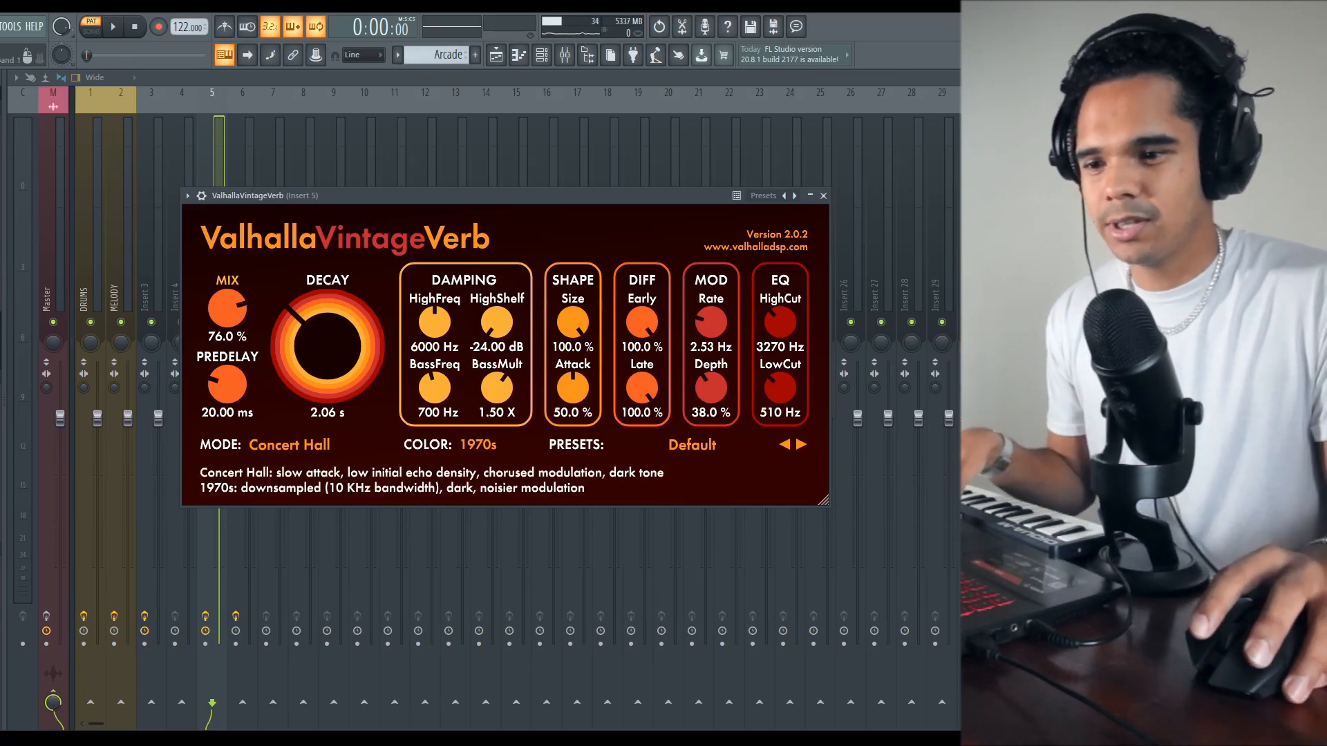
left_click(823, 195)
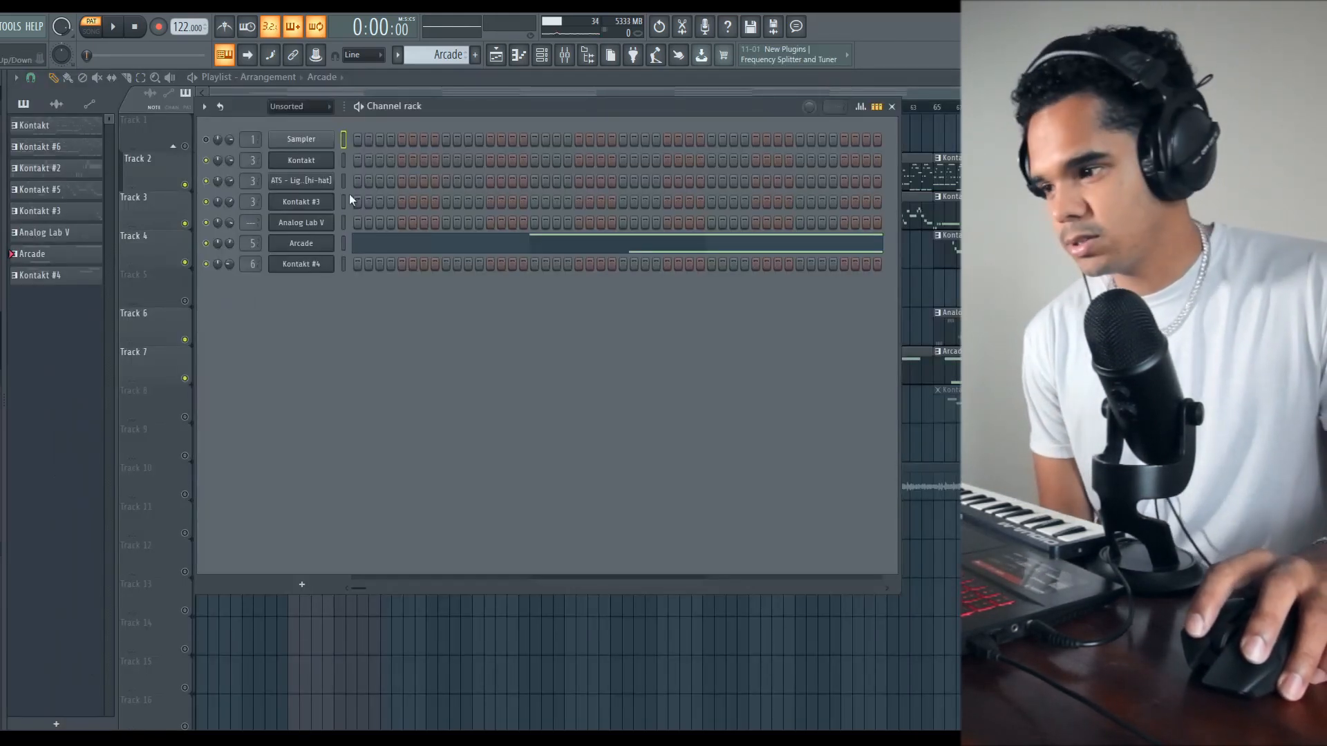
Play the Kontakt #4 notes in the piano roll and check the ValhallaVintageVerb on insert 6
left_click(301, 264)
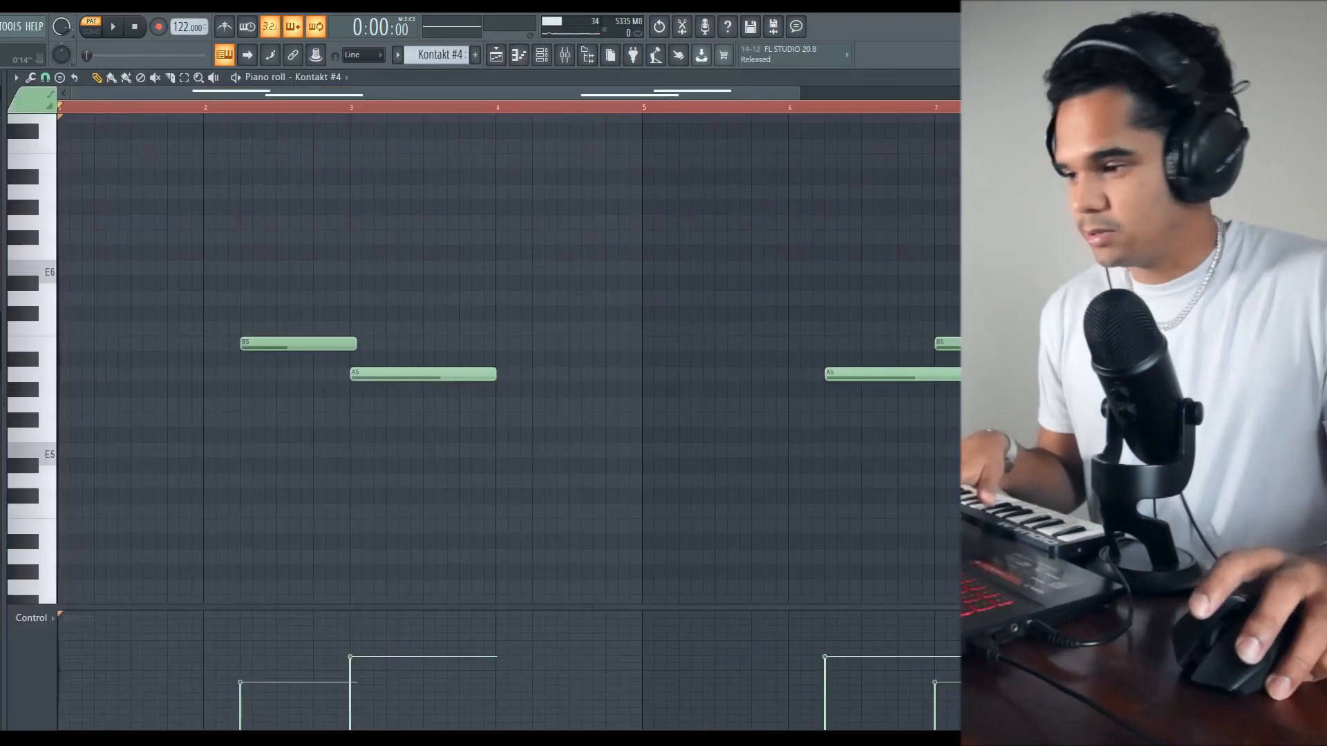
key("space")
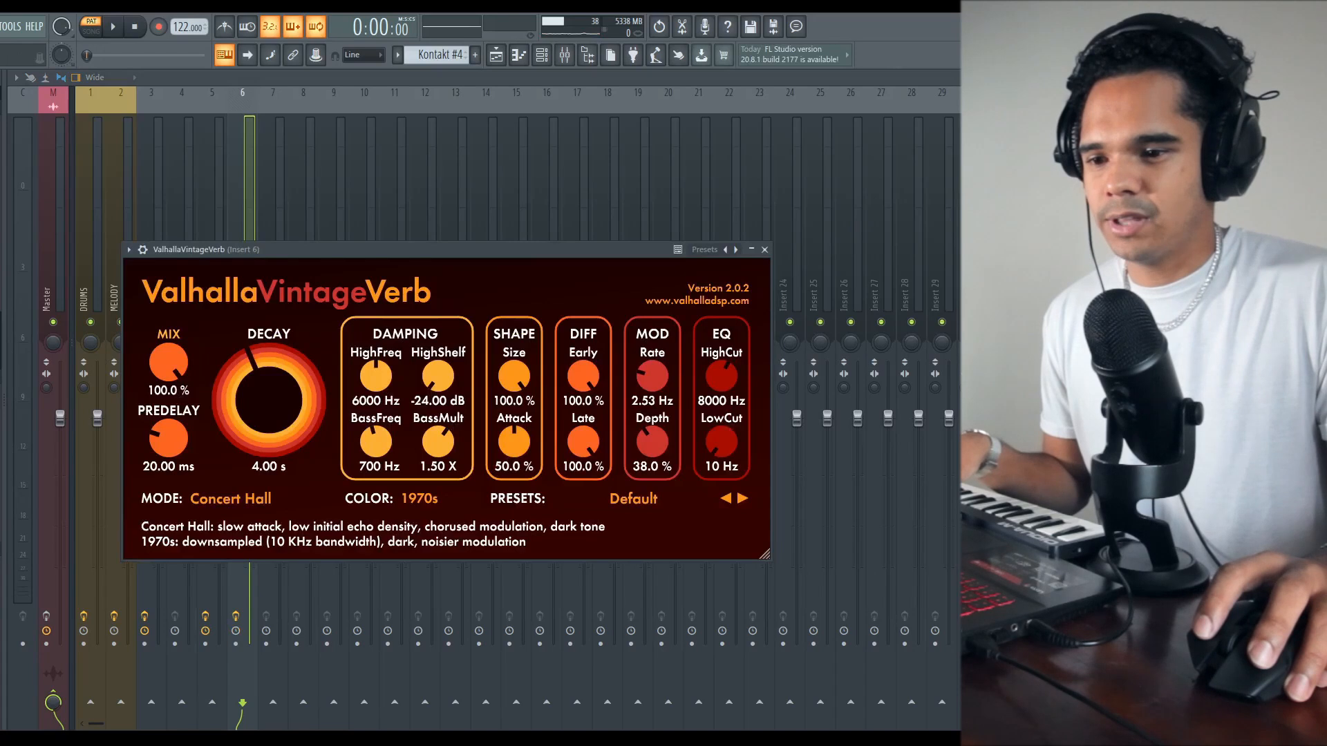
key("Escape")
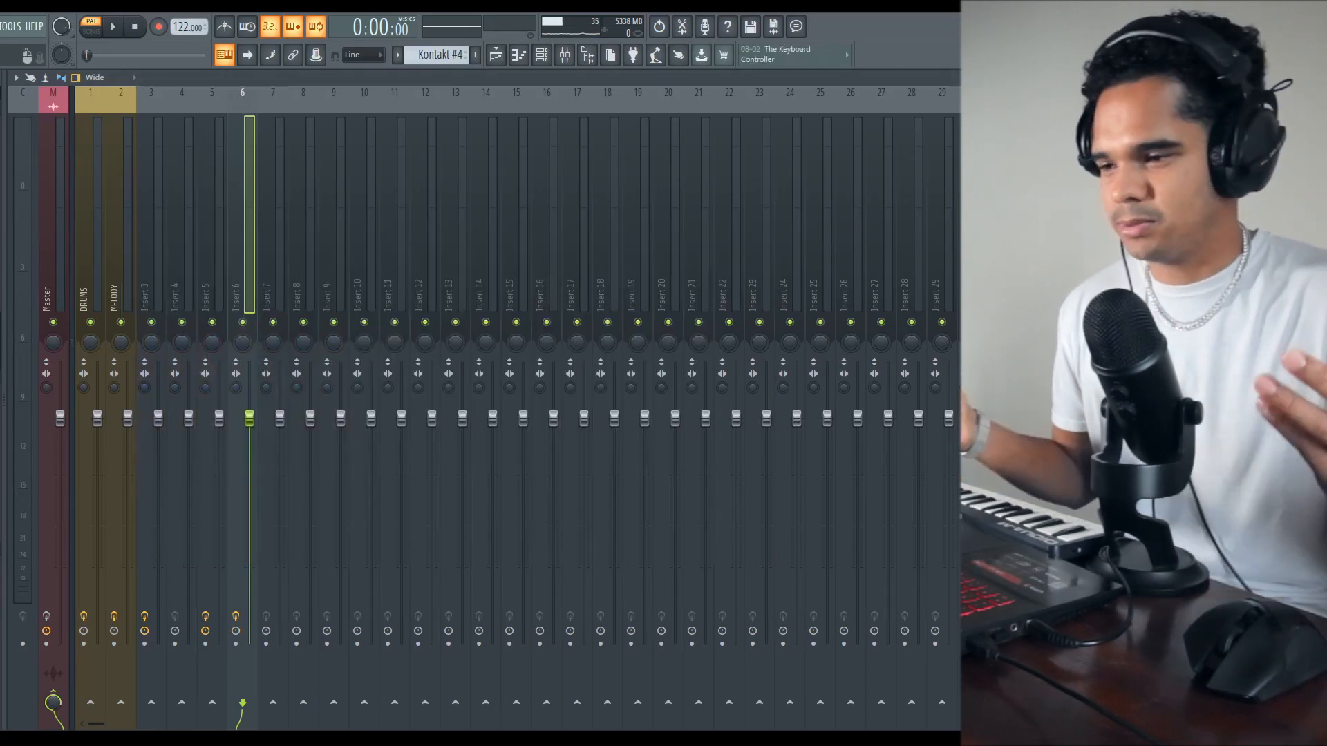
Return to the playlist and select the first Kontakt #5 clip on Track 3
left_click(564, 57)
left_click_drag(238, 133, 974, 446)
left_click(442, 214, "ctrl")
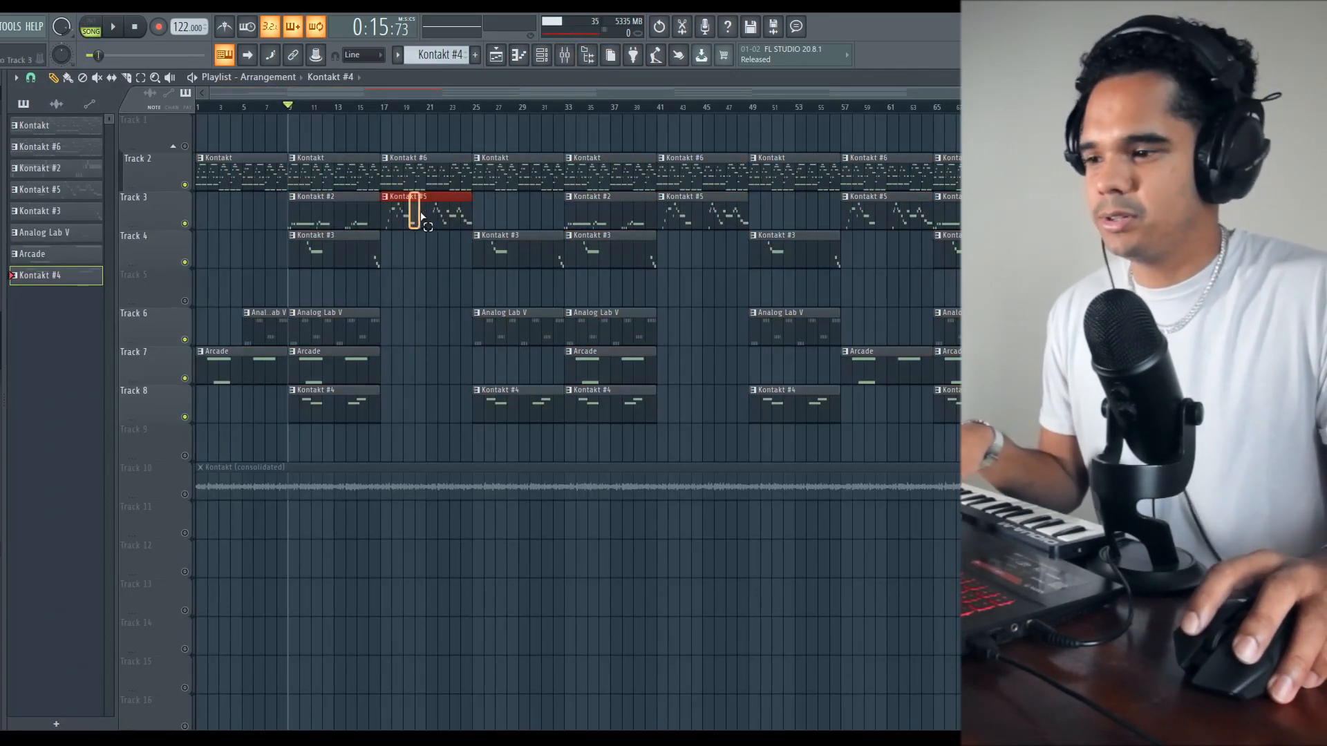
Examine the SketchCassette II, RC-20 Retro Color and CLA-2A effects on the Master track
key("F6")
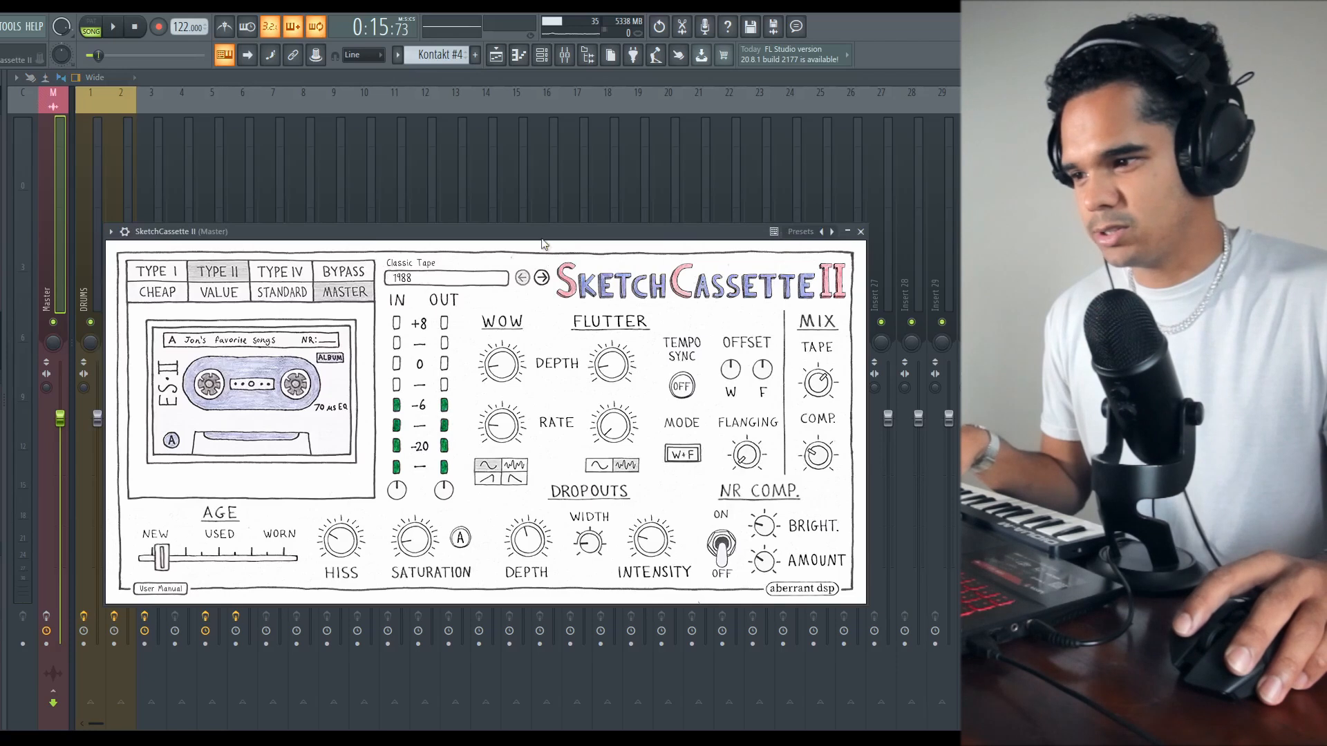
left_click_drag(543, 239, 579, 185)
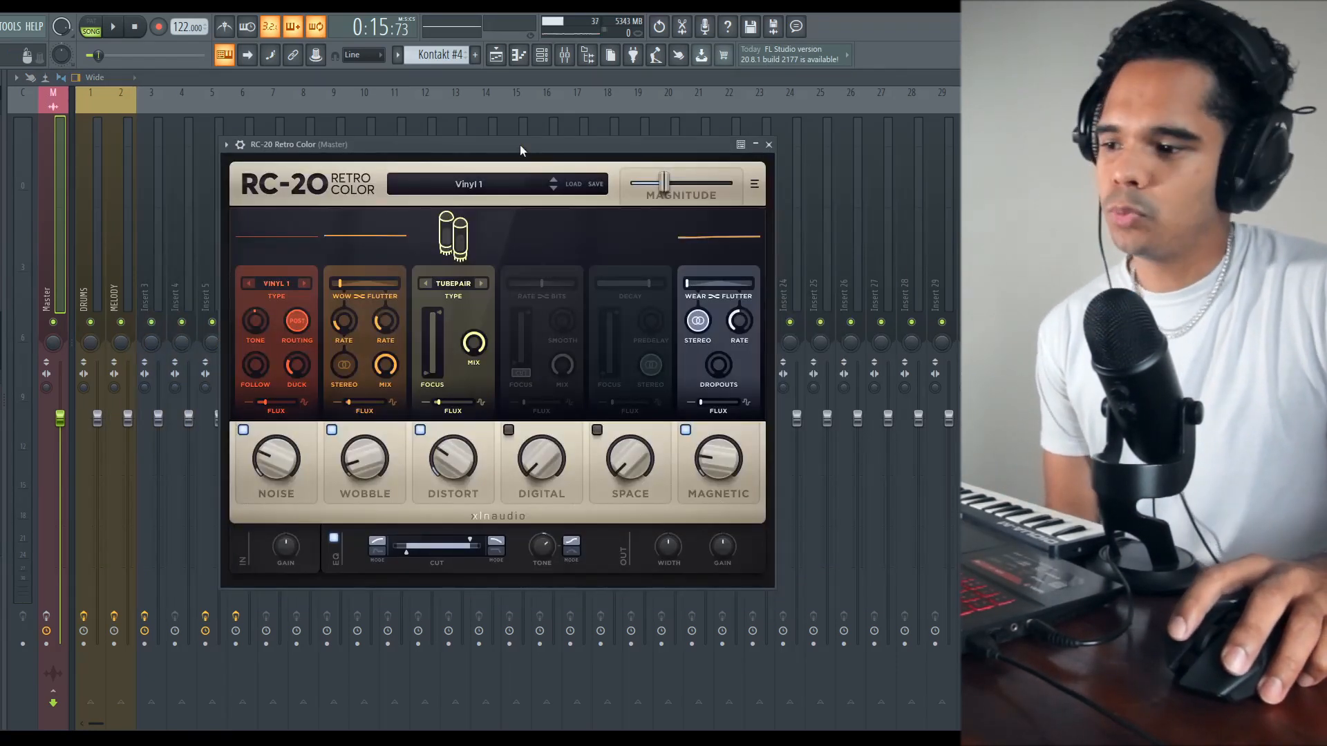
left_click_drag(519, 144, 530, 128)
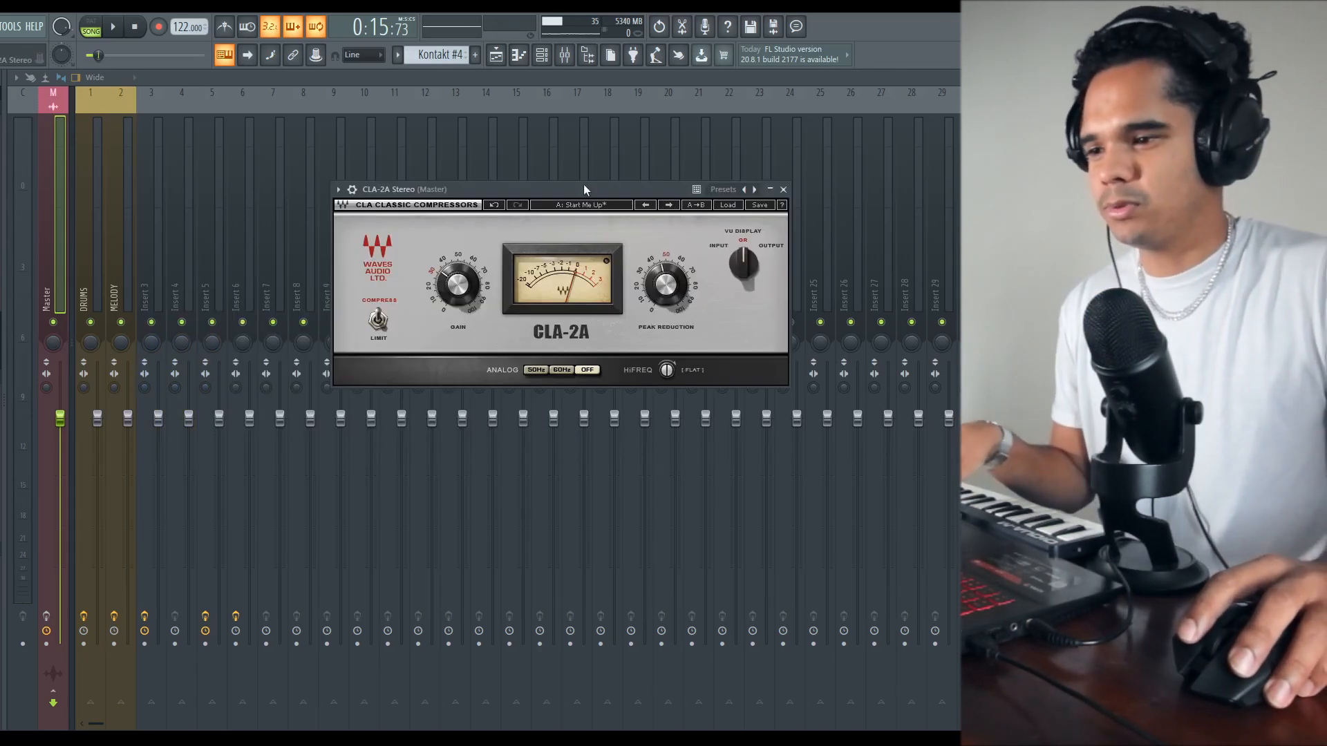
left_click_drag(584, 185, 602, 185)
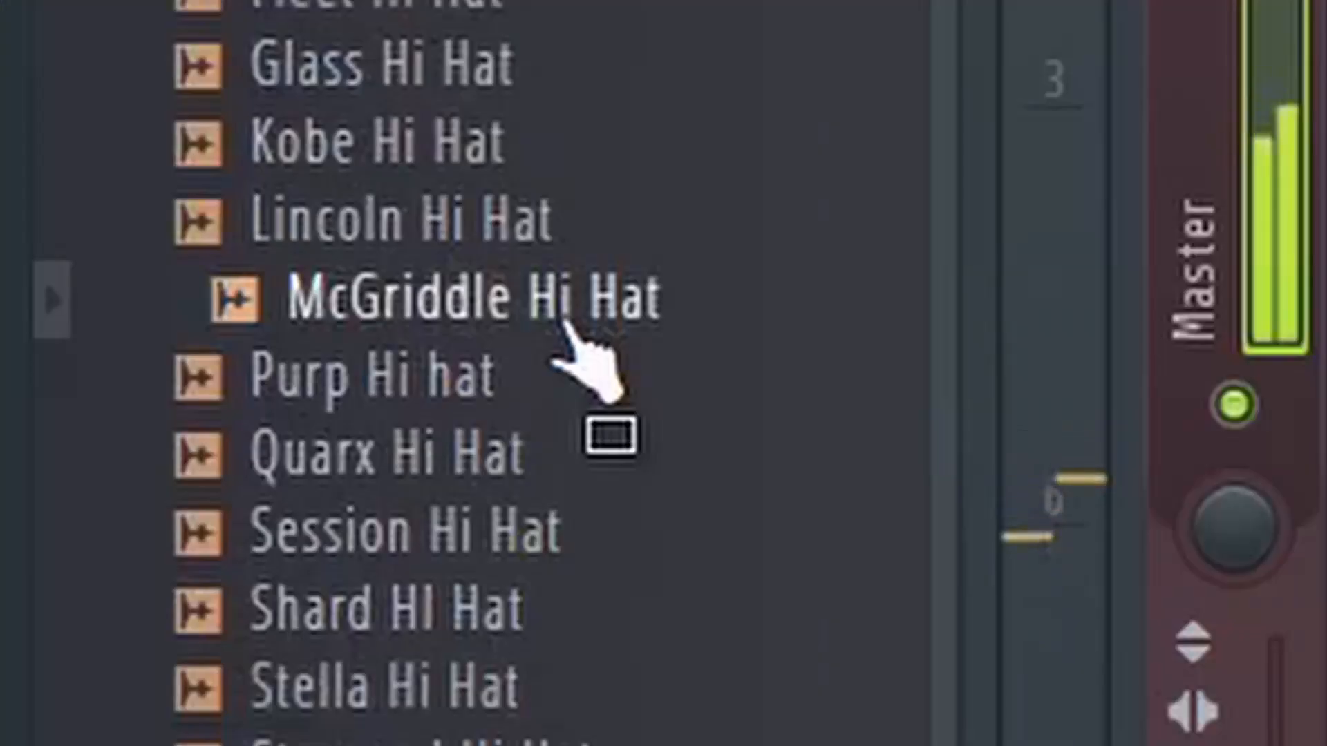
Add the McGriddle Hi Hat sample as a channel and extend its repeated piano roll notes with quick legato
right_click(565, 319)
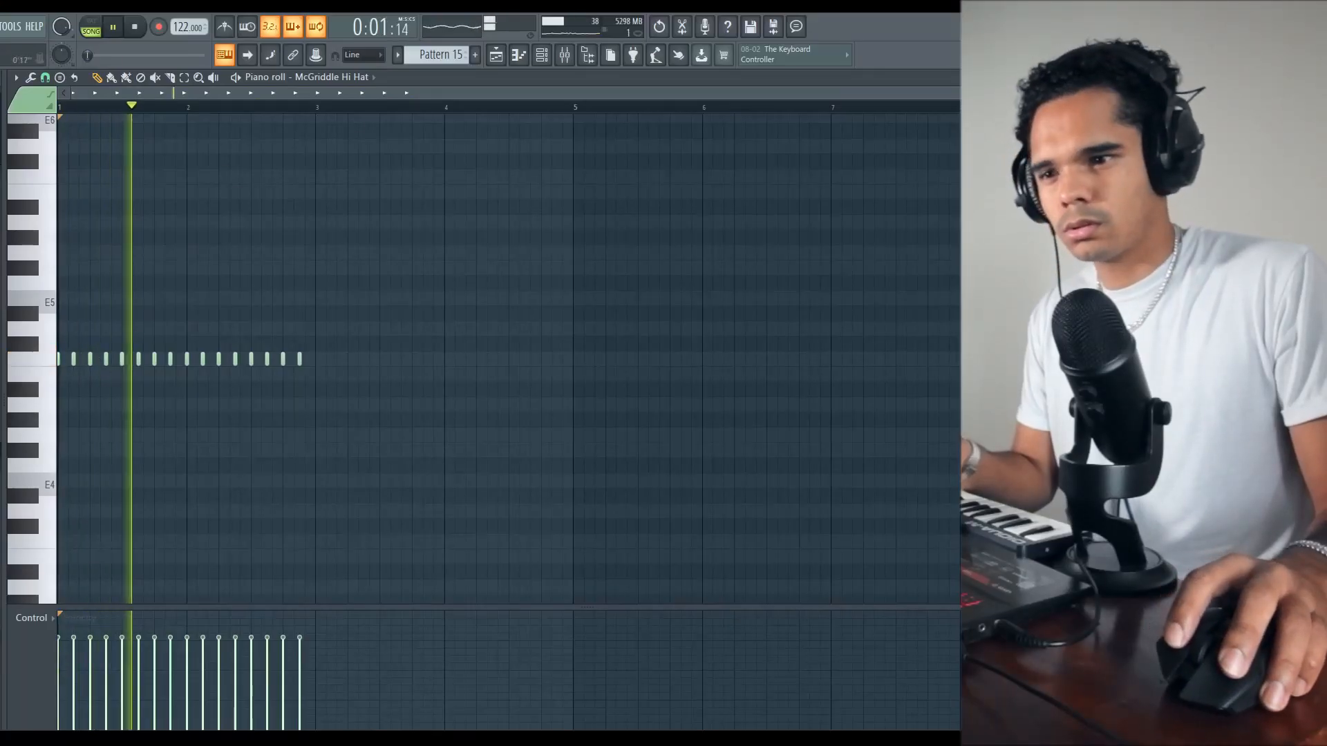
left_click_drag(1316, 92, 599, 143)
left_click_drag(599, 142, 510, 143)
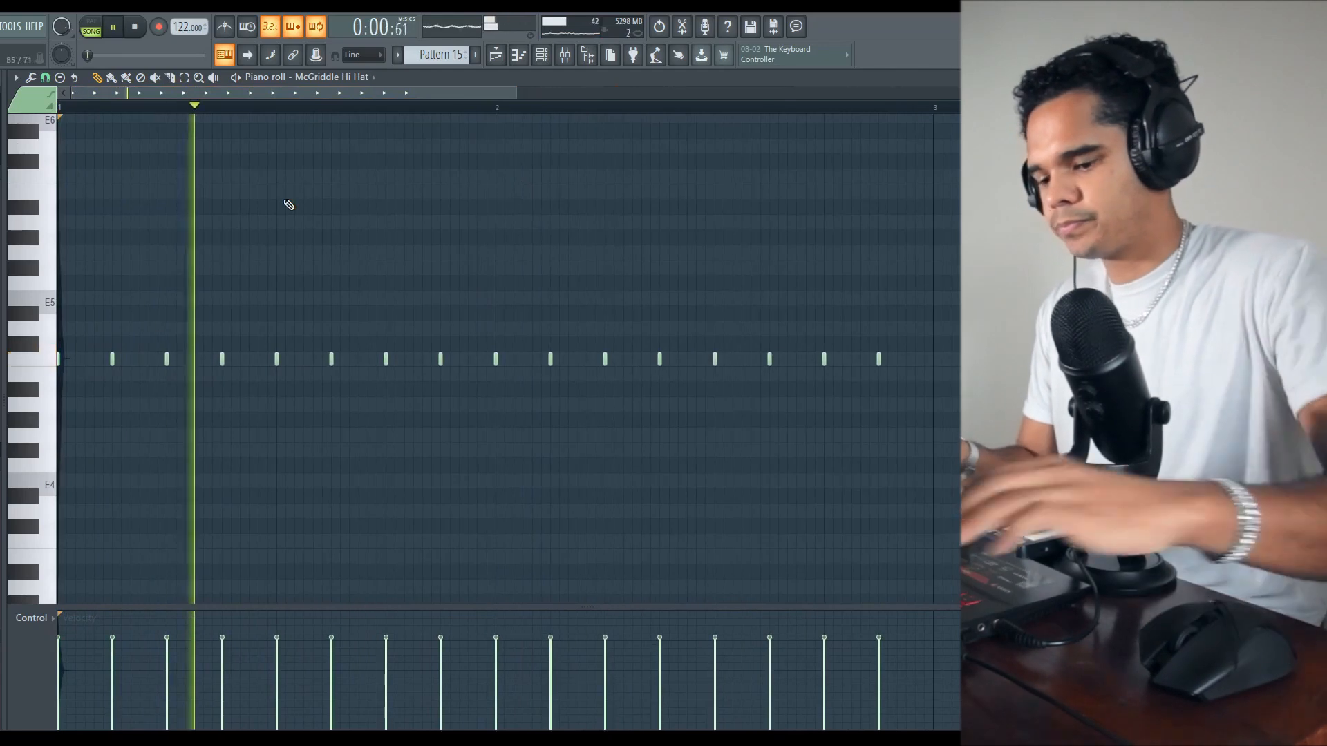
key("ctrl+l")
key("space")
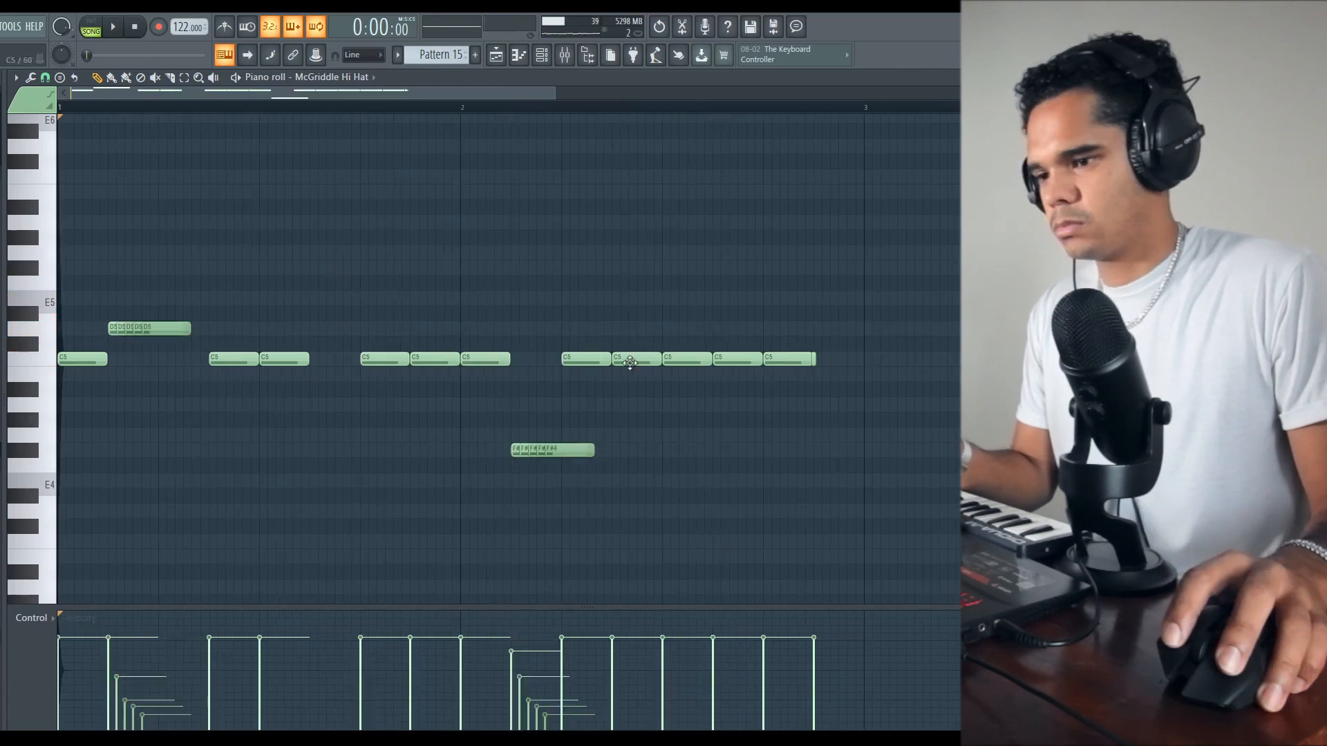
Thin out the second-bar hi-hats and chop one note into a four-hit roll at G5, checking the pattern by playback
key("space")
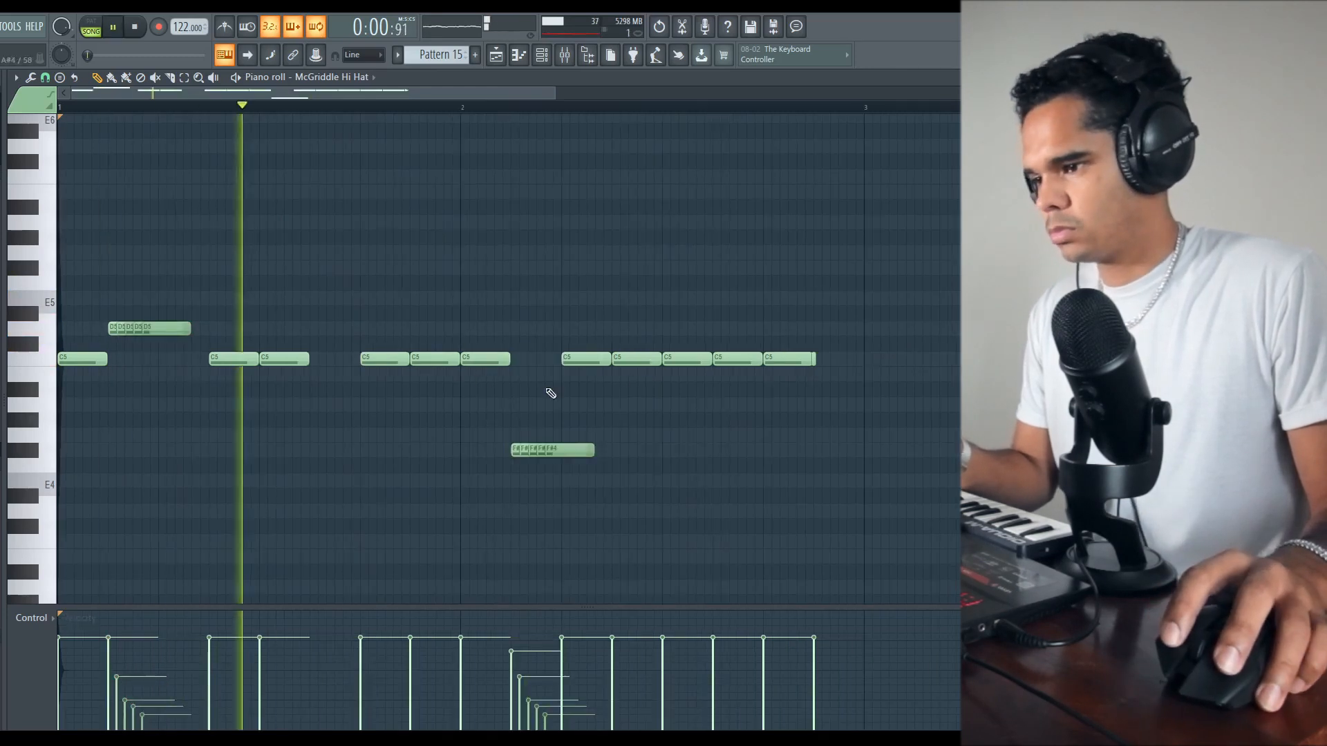
right_click(670, 364)
key("space")
key("space")
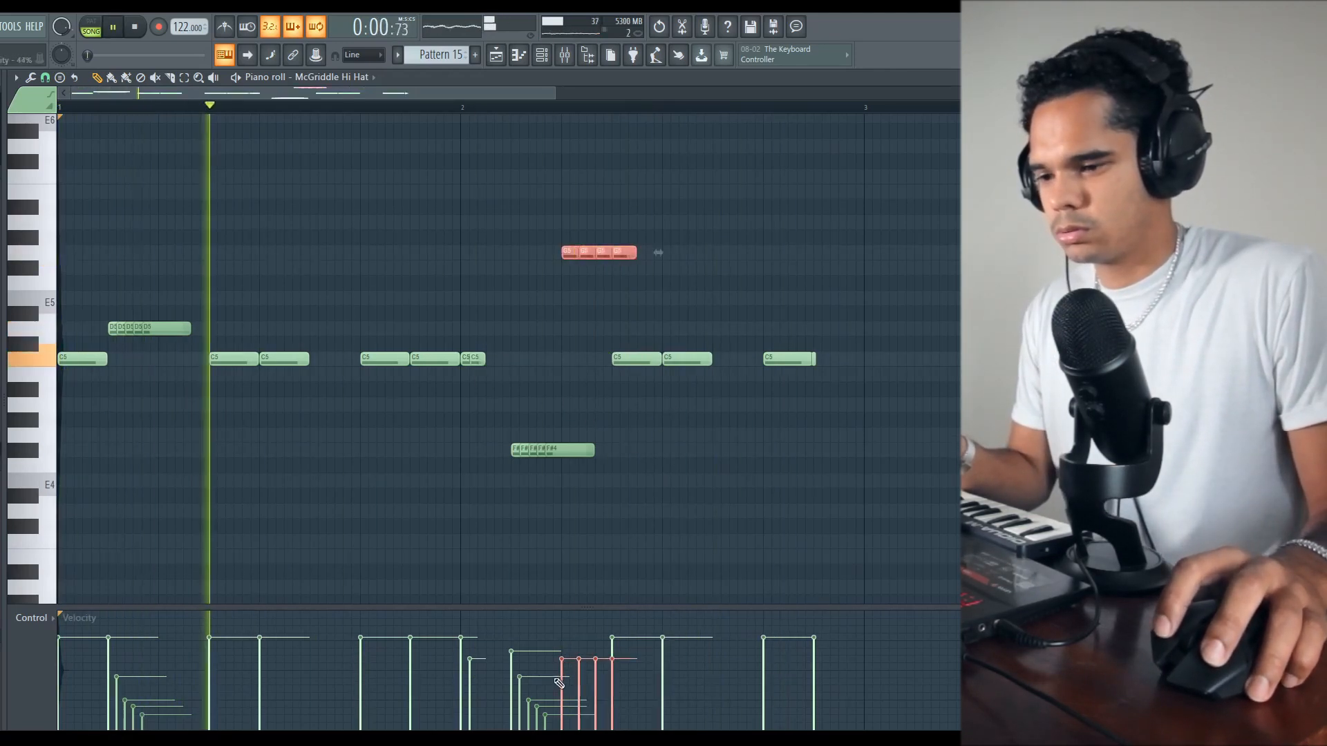
Lower the velocities of the four-hit G5 roll into a rising ramp and listen to the hi-hat pattern
left_click_drag(561, 693, 619, 685)
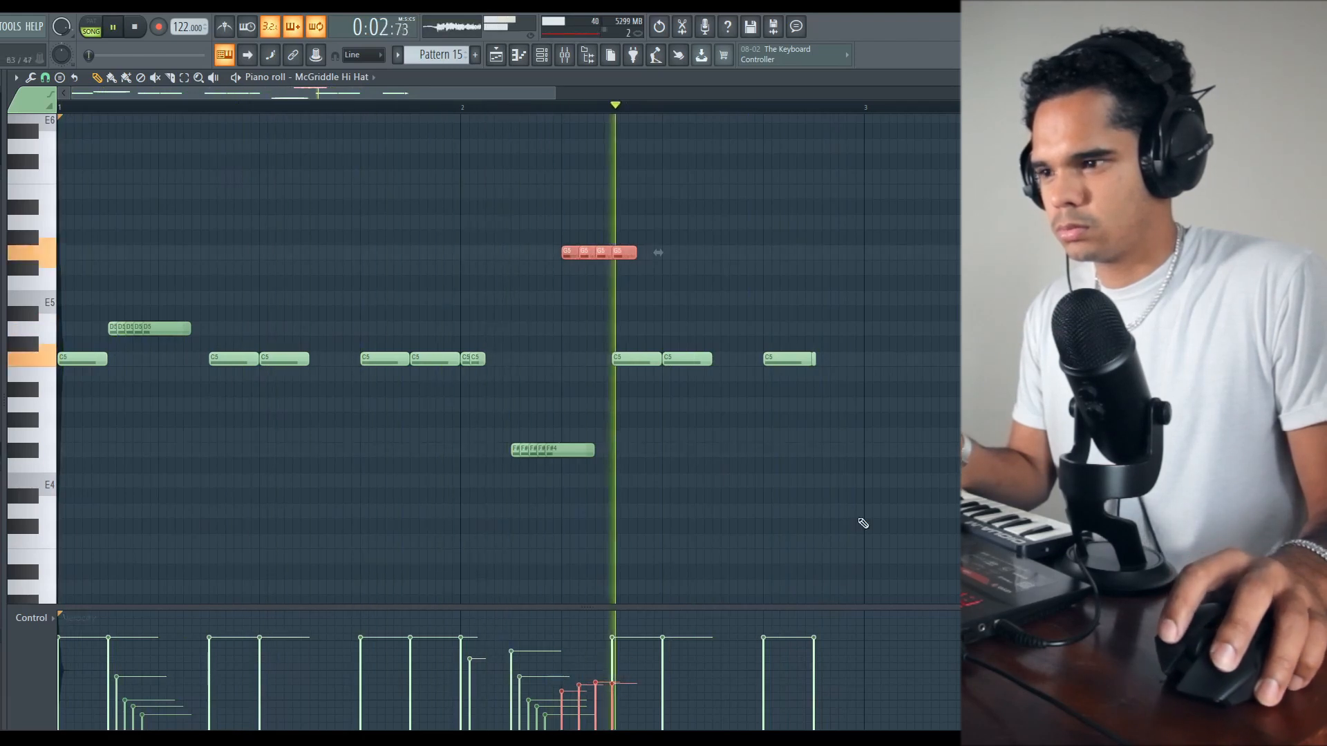
left_click_drag(561, 721, 611, 699)
key("space")
key("space")
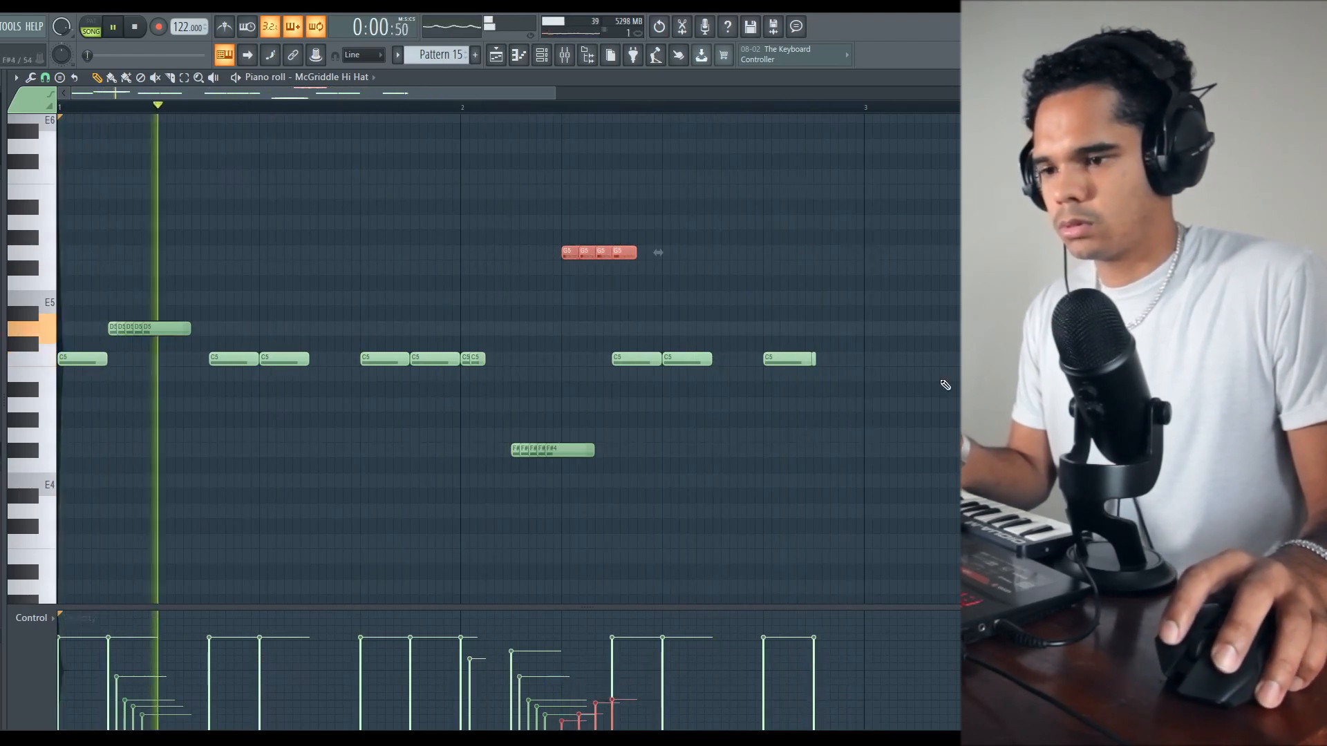
left_click(816, 365)
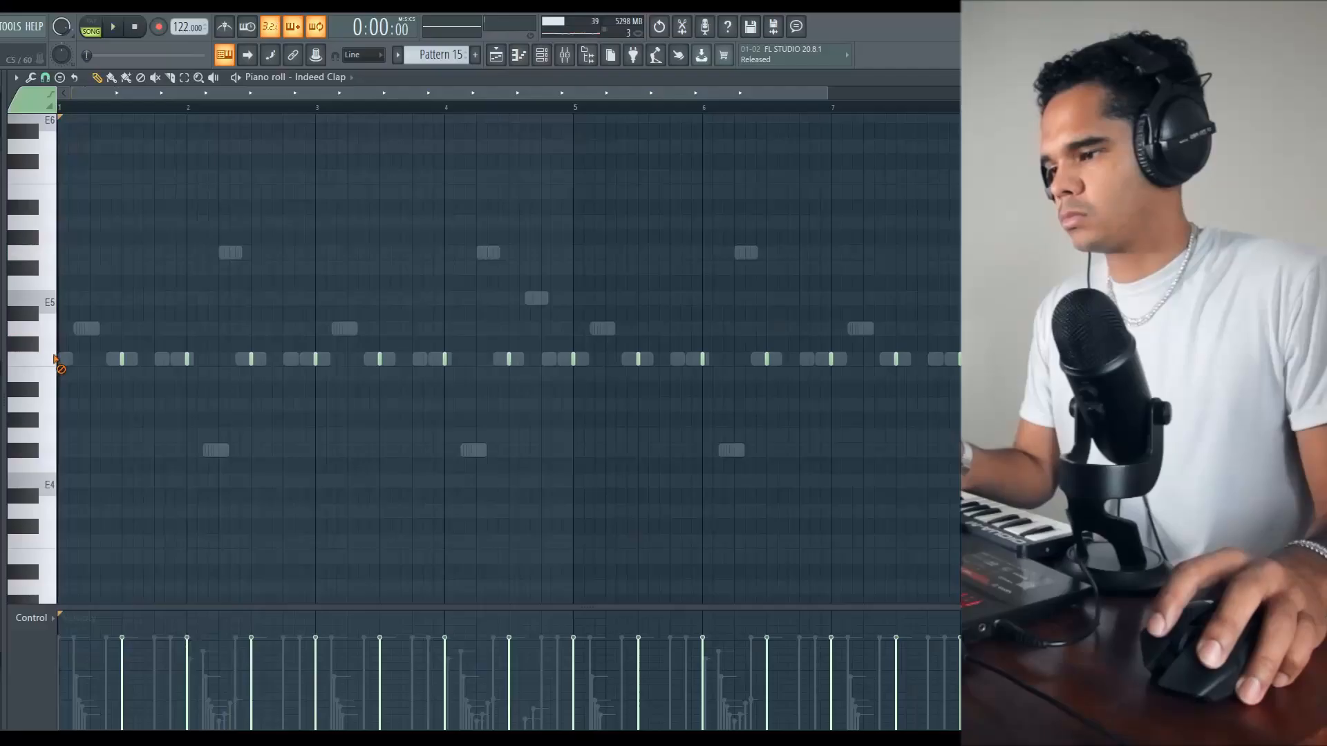
Delete the Indeed Clap notes that fall on the bar lines, keeping only the mid-bar claps
right_click(573, 360)
right_click(702, 360)
right_click(832, 360)
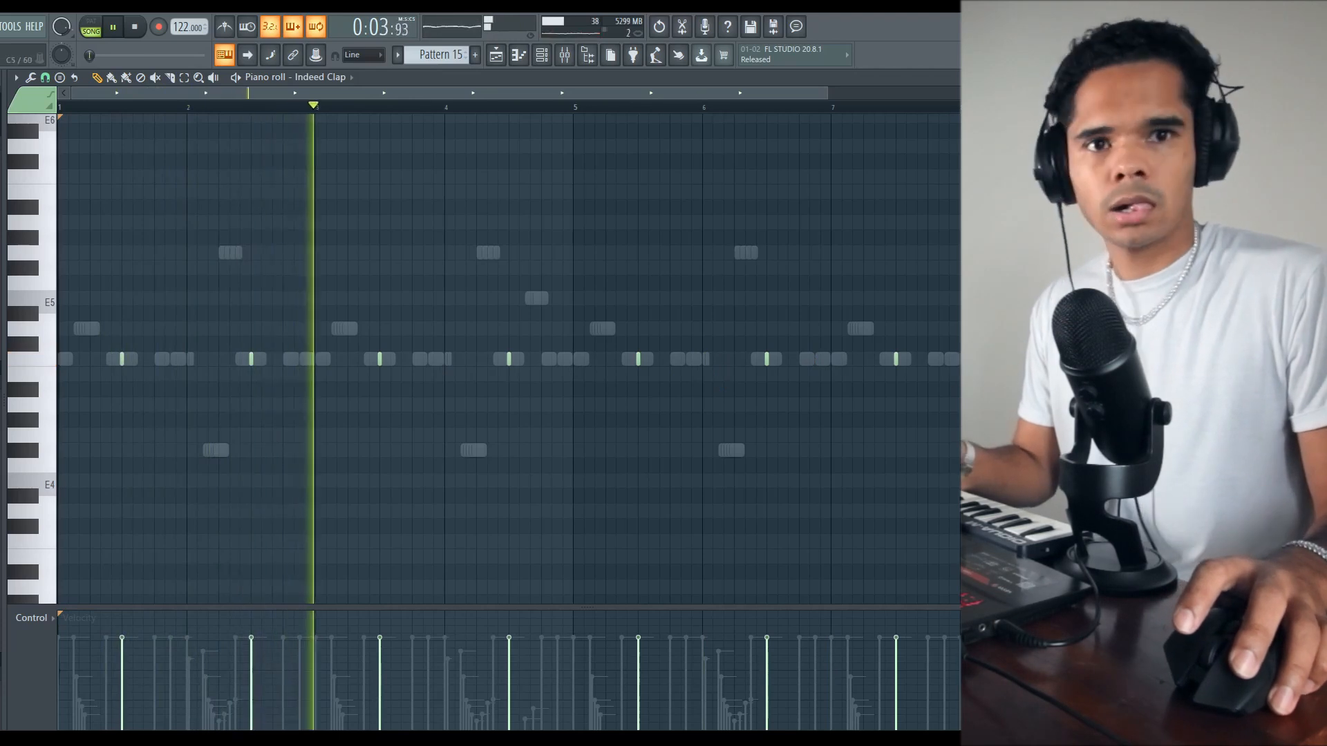
Lay out a Clipper Spinz 808 pattern of short A5 hits in bars 1 and 2 and E5 hits in bars 3 and 4
key("ctrl+a")
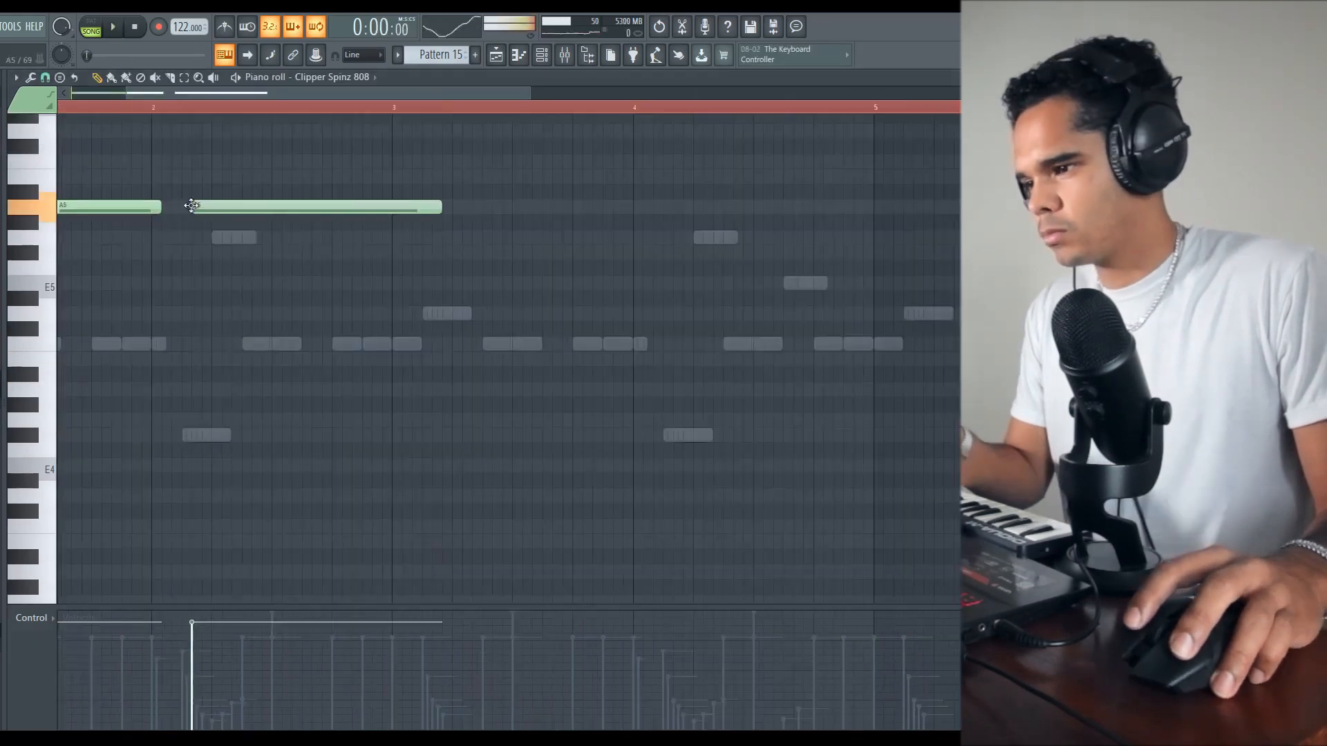
left_click_drag(271, 207, 276, 204)
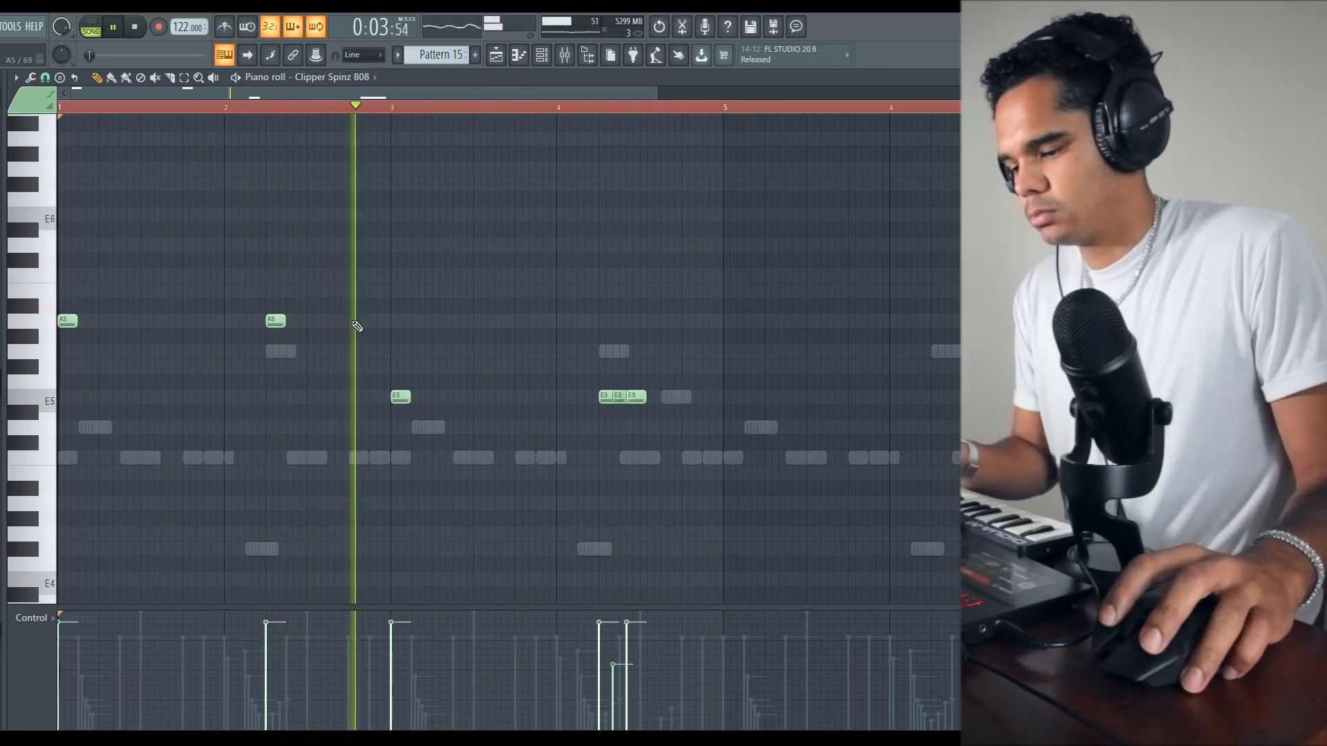
key("ctrl+a")
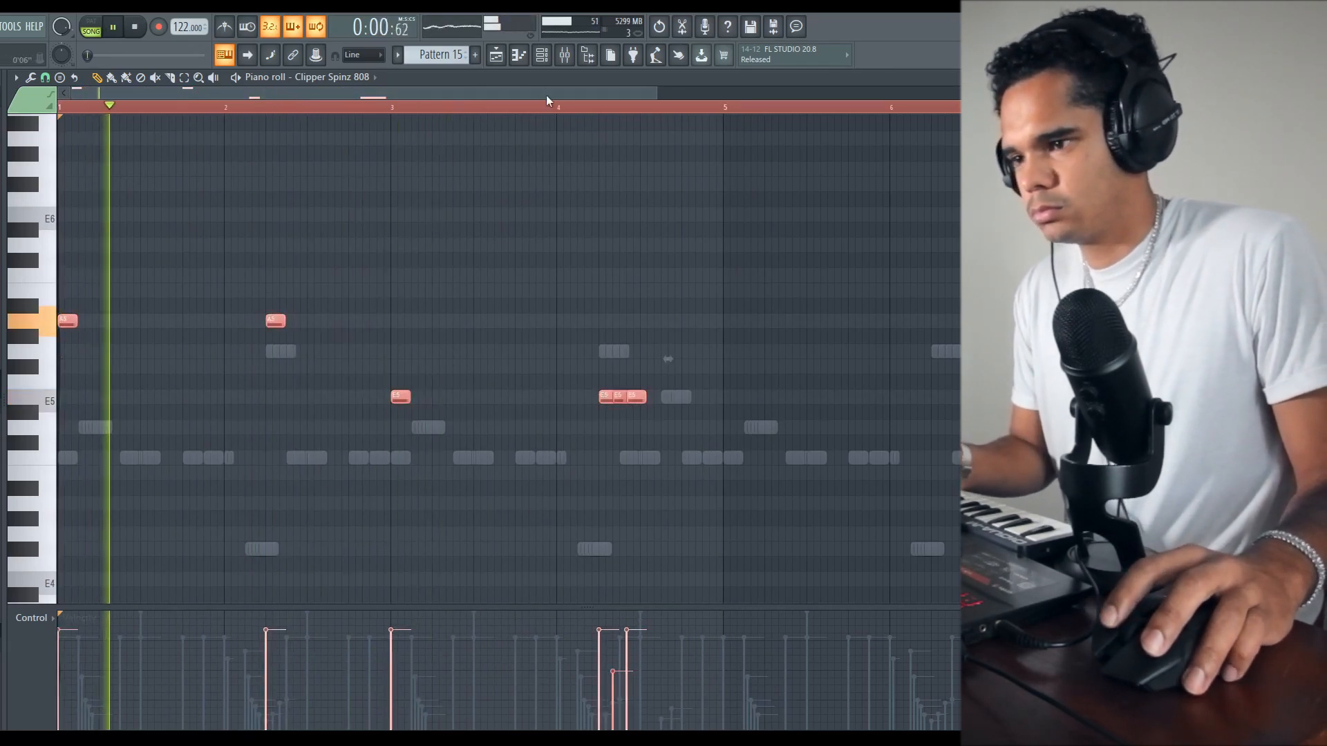
Return to the channel rack, raise the system volume and show all channels
left_click(519, 56)
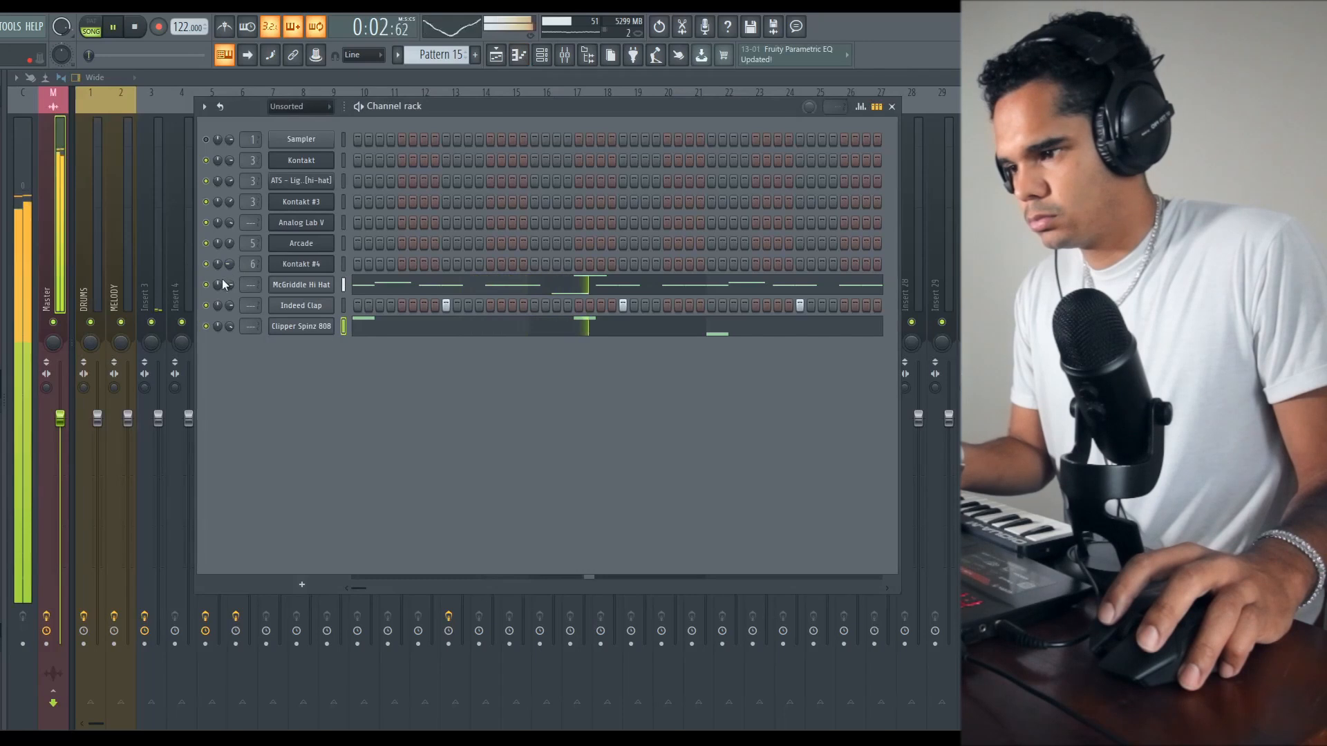
key("XF86AudioRaiseVolume")
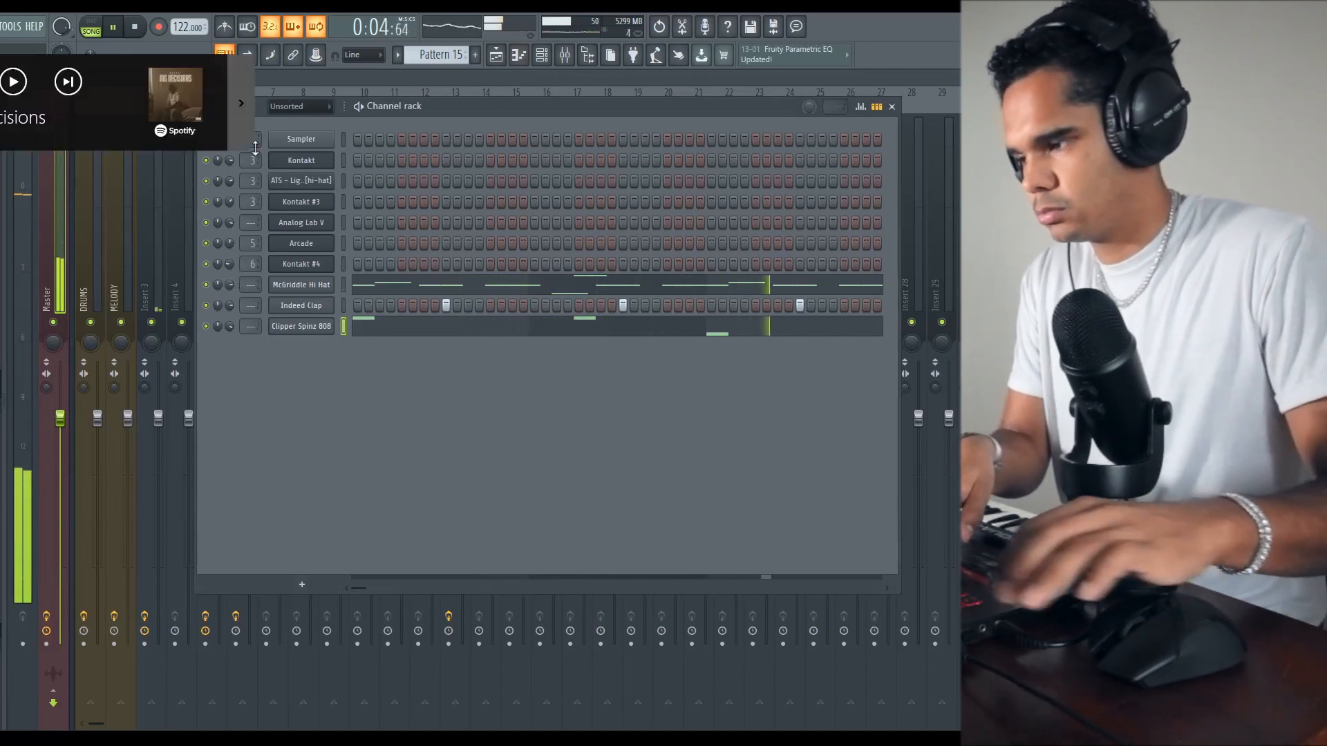
left_click(299, 107)
left_click(315, 152)
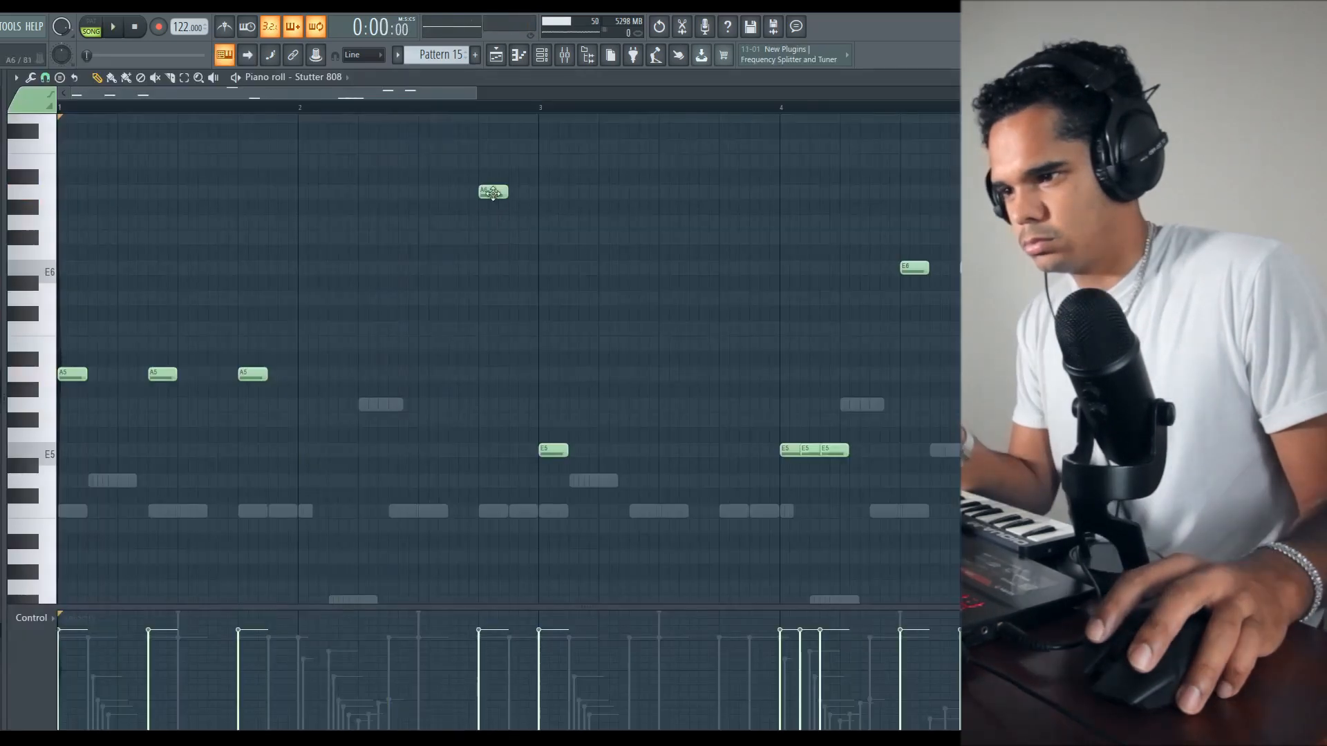
Adjust the high hits in the Stutter 808 part, checking the four-bar pattern by playback
key("space")
mouse_move(534, 198)
left_mouse_down()
mouse_move(536, 237)
mouse_move(529, 207)
left_mouse_up()
key("space")
key("space")
left_click_drag(518, 196, 523, 199)
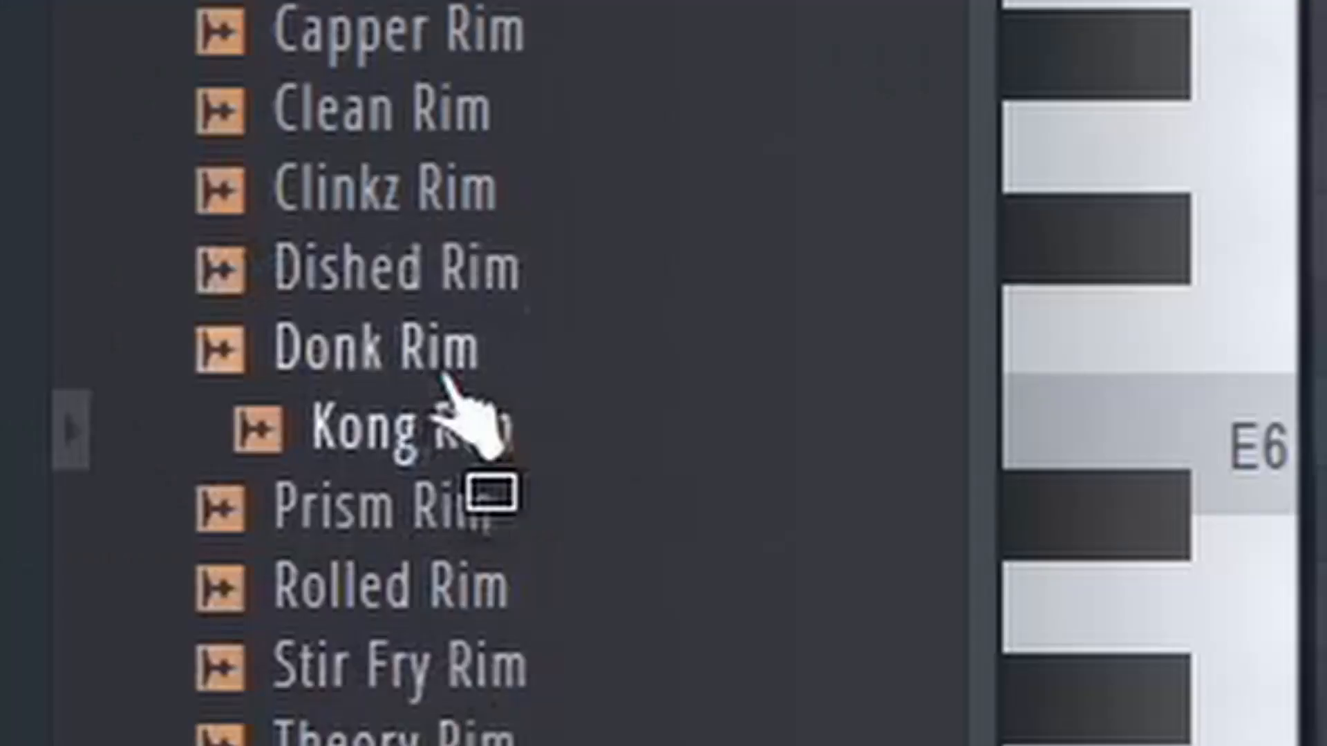
Add the Donk Rim sample as a new channel with two adjacent F#4 hits in bar 1 and two spaced hits late in bar 2
right_click(477, 346)
left_click(563, 442)
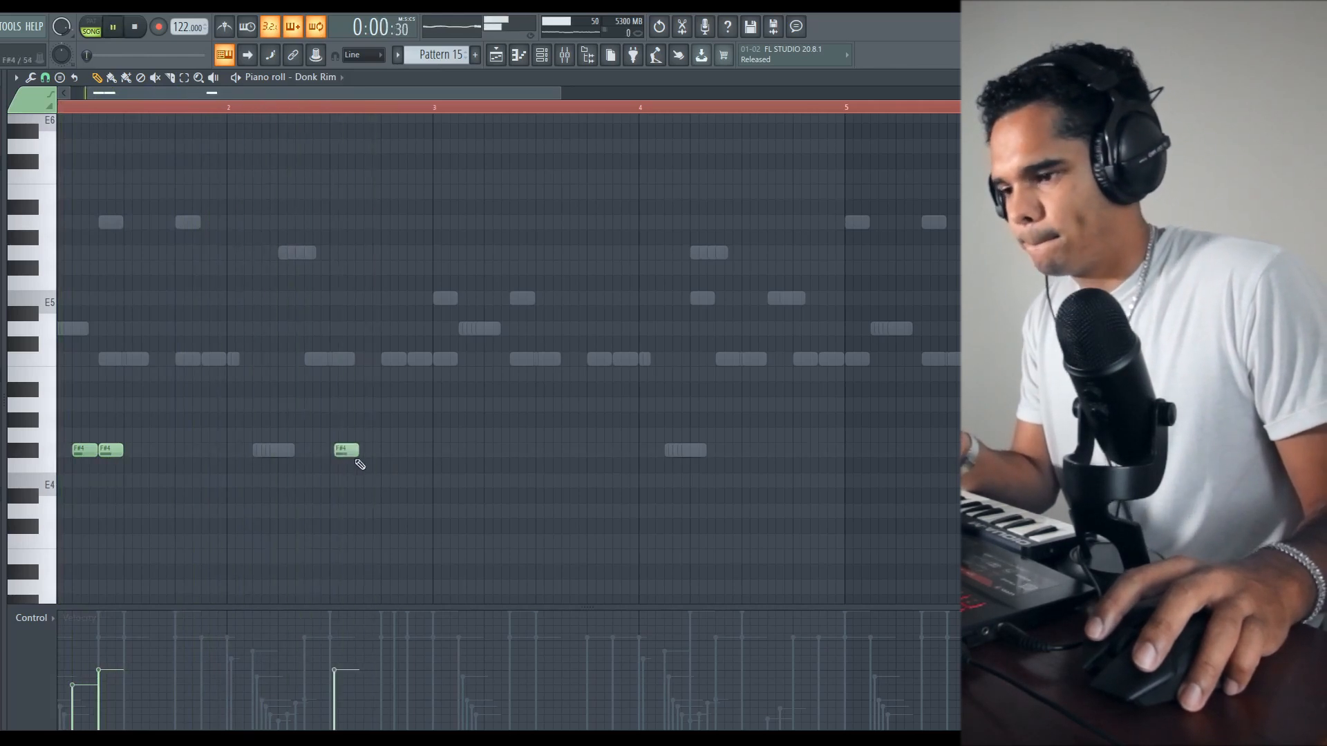
left_click(419, 451)
left_click_drag(340, 454, 363, 453)
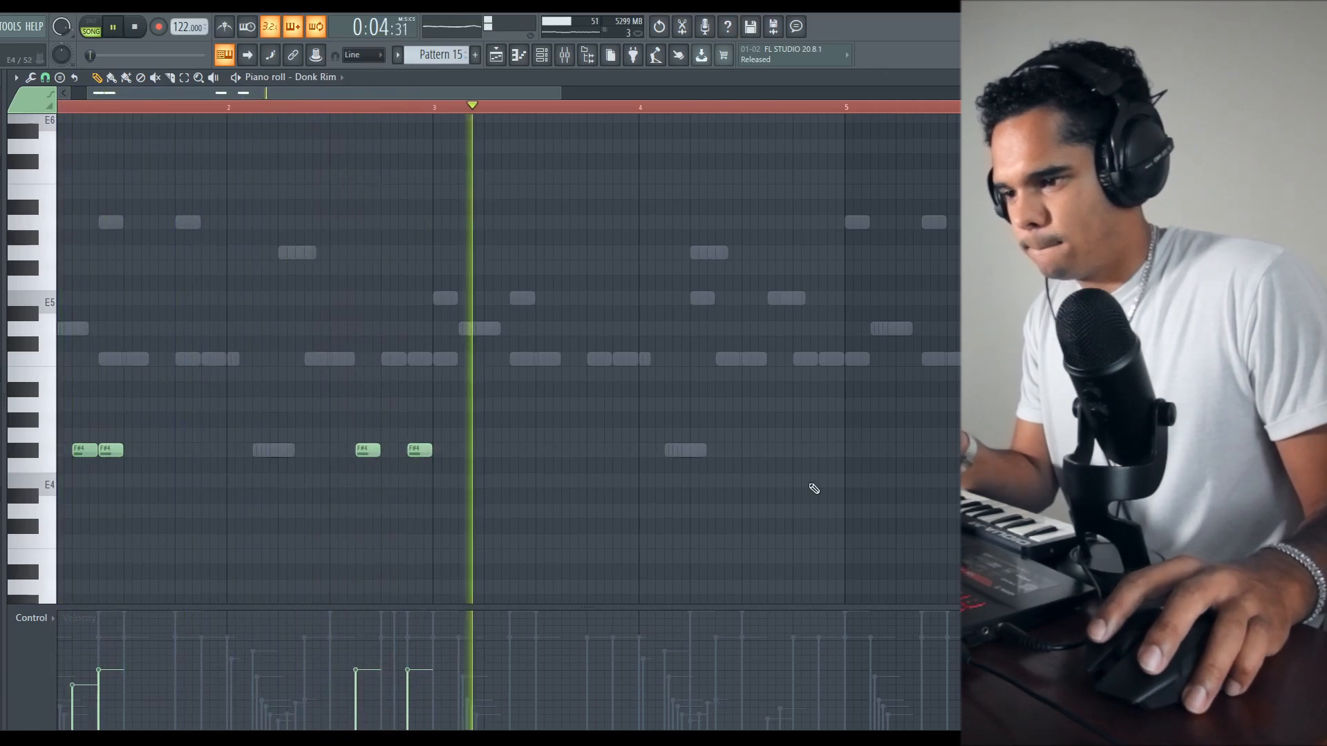
Try the later pair of F#4 Donk Rim hits in the second half of bar 3
key("space")
scroll(572, 379, "down", 3)
left_click_drag(248, 446, 316, 459)
left_click(349, 453)
right_click(385, 453)
left_click_drag(280, 451, 399, 443)
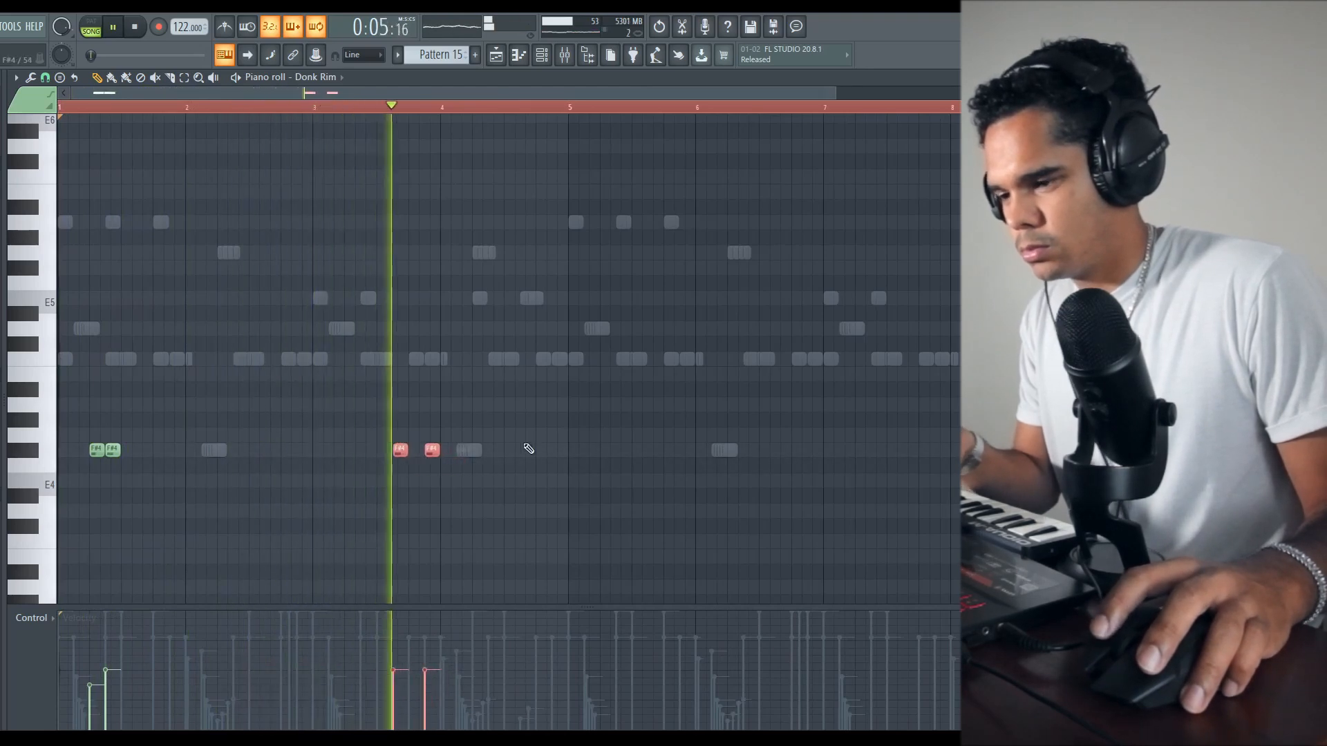
Remove the bar 3 Donk Rim pair and repeat the first two bars three times to fill eight bars
key("ctrl+a")
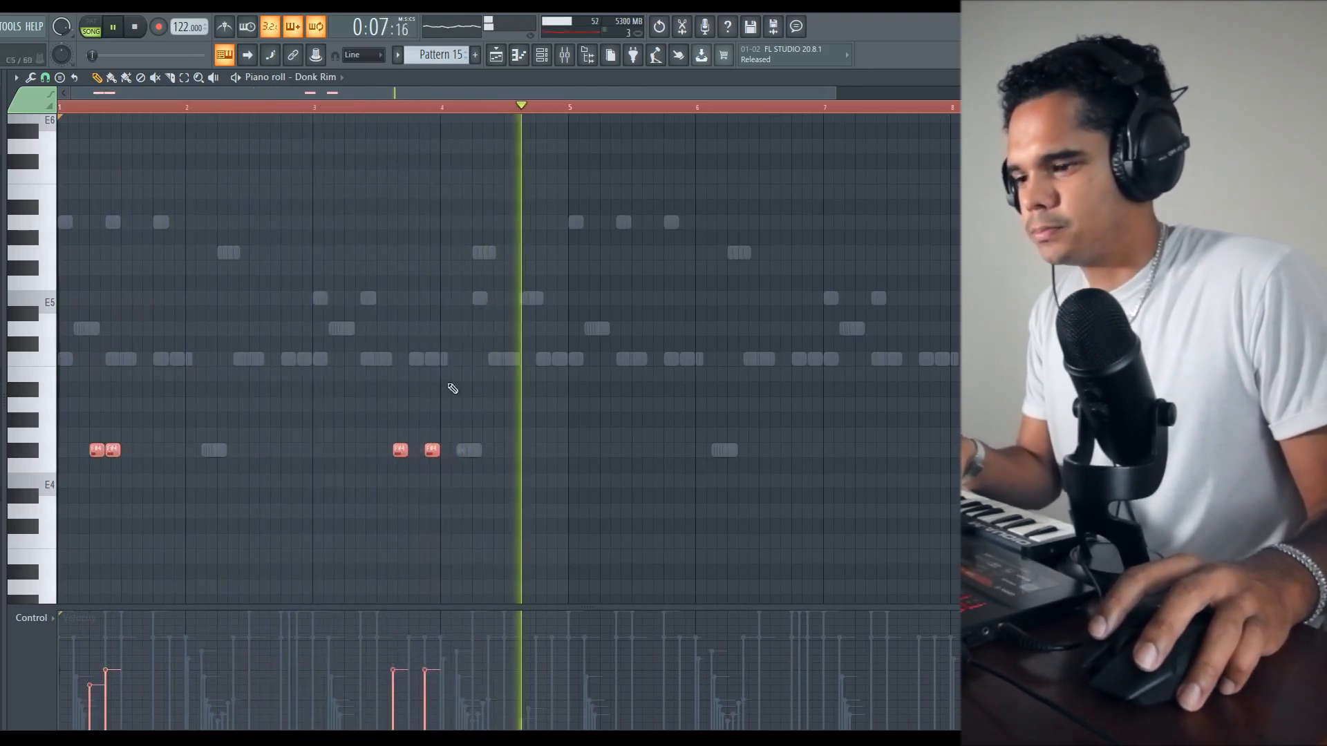
key("space")
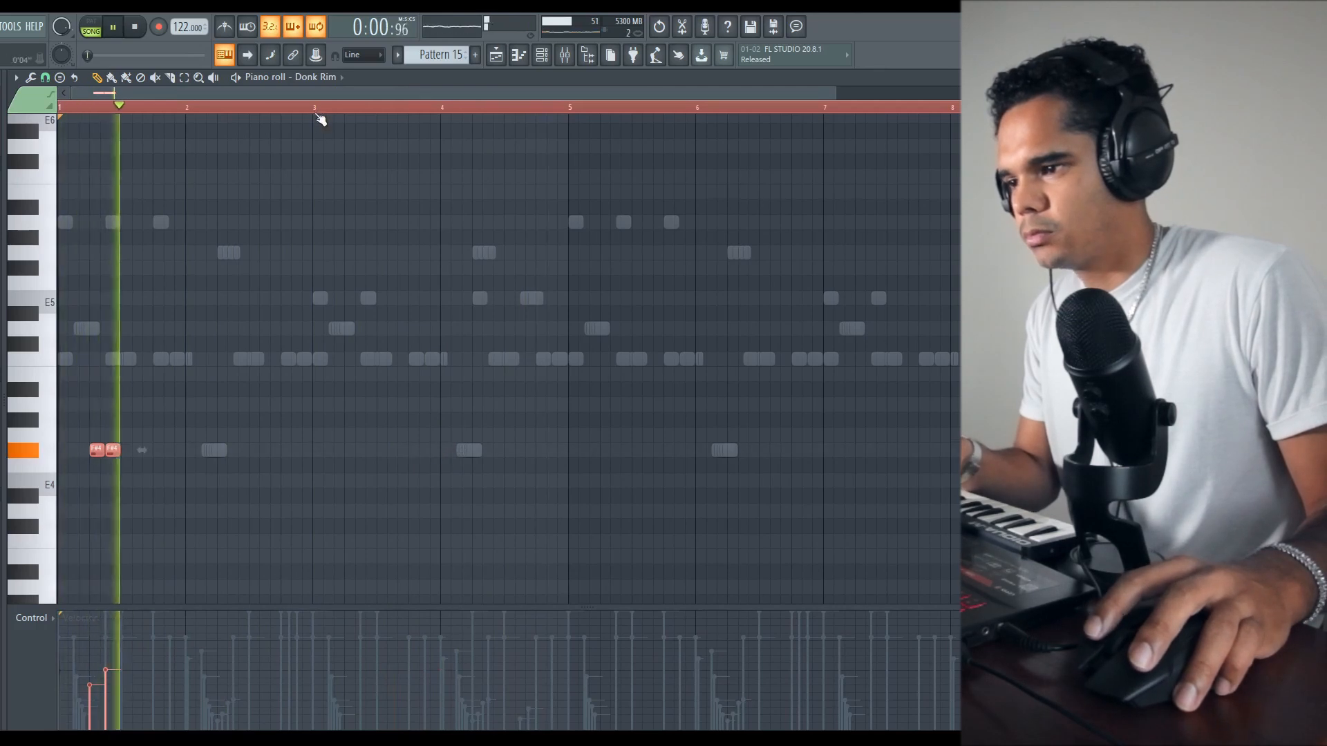
left_click_drag(316, 108, 59, 108)
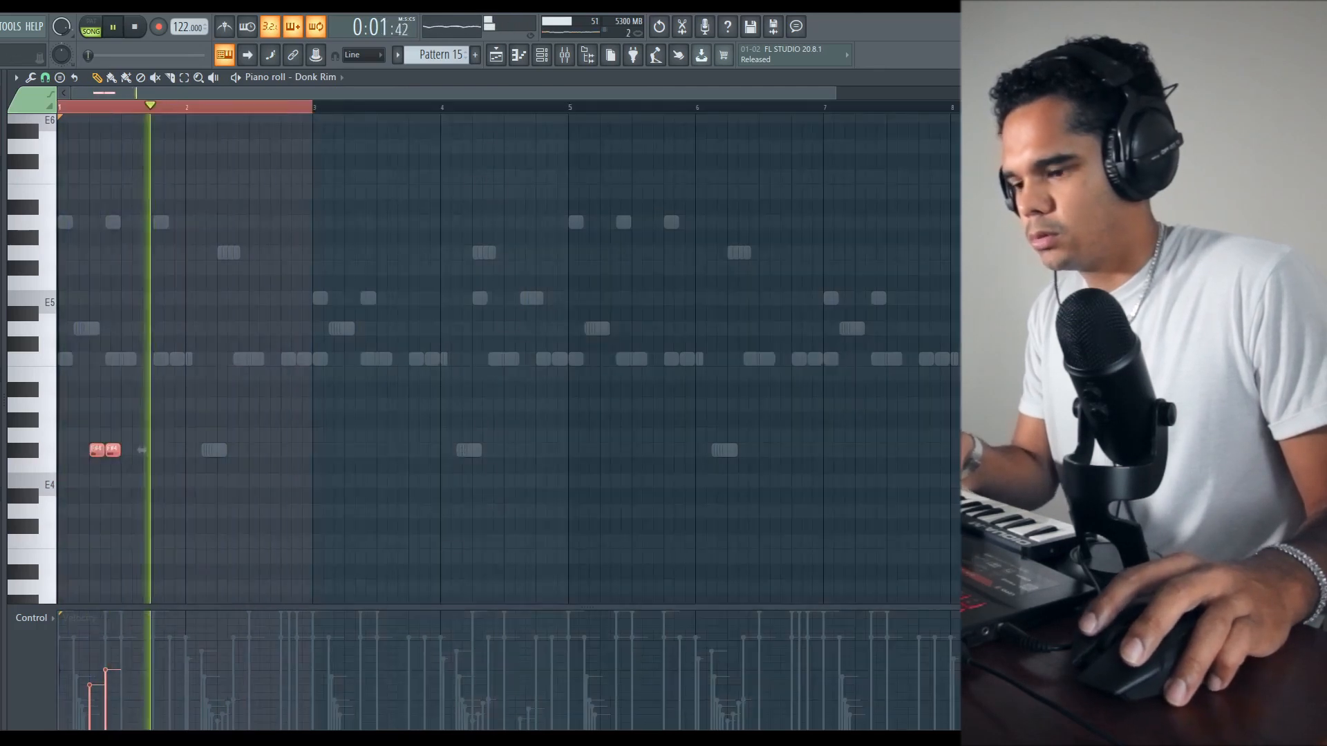
key("ctrl+b")
key("ctrl+b")
key("ctrl+b")
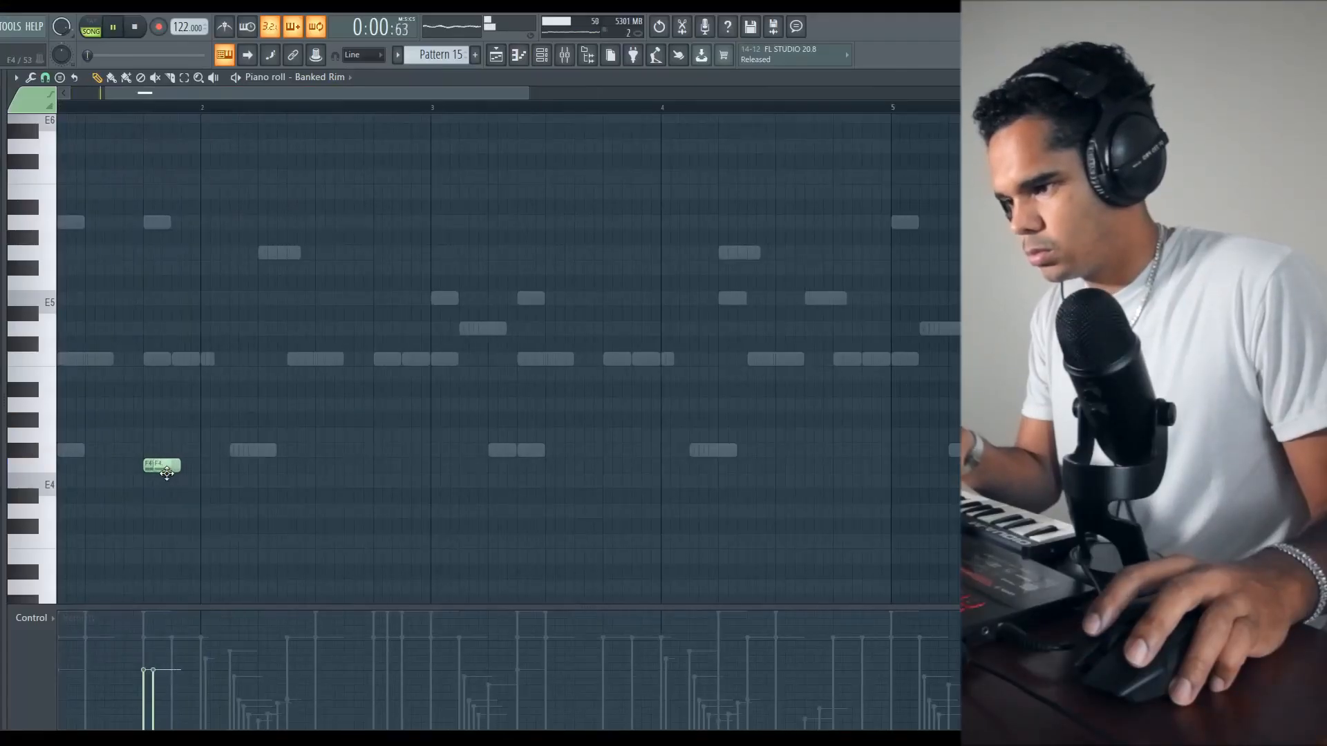
Make the Banked Rim roll at the end of bar 1 three F4 hits and repeat its four bars into bars 5 to 8
left_click_drag(166, 473, 185, 472)
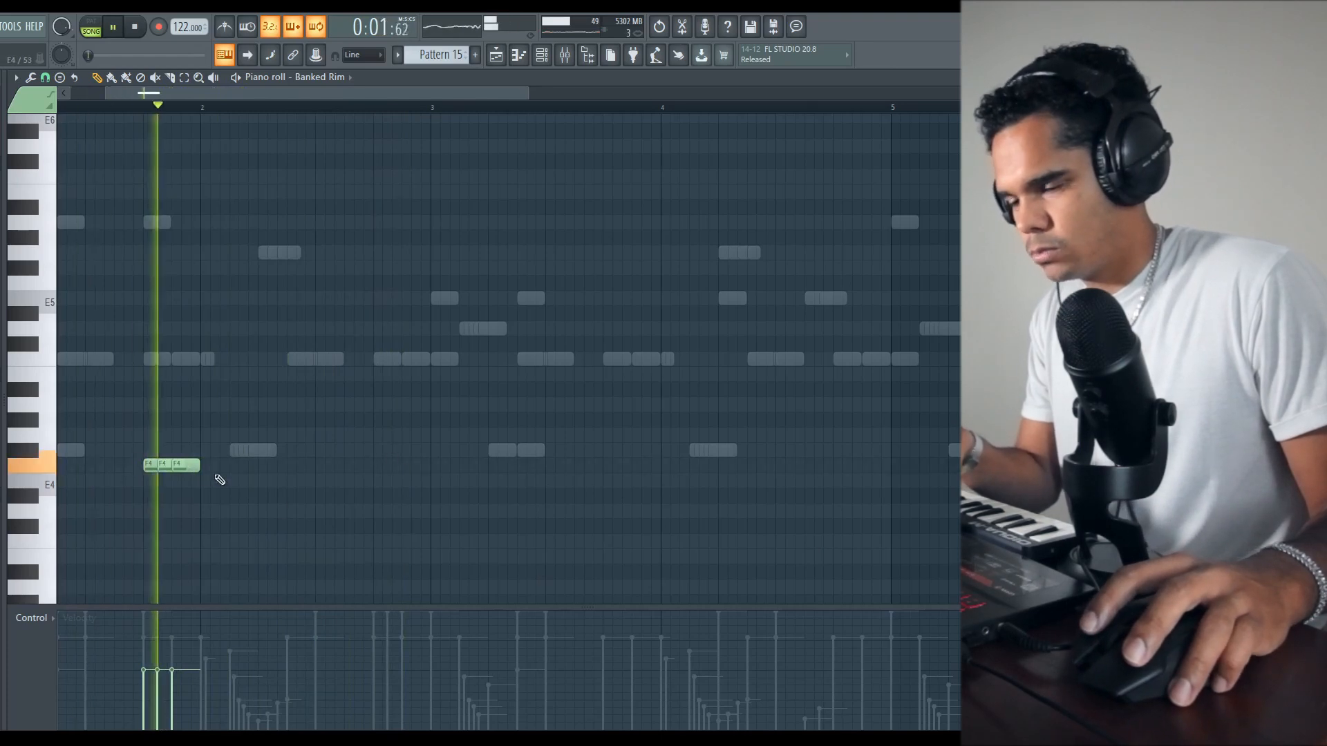
scroll(291, 259, "down", 3, "ctrl")
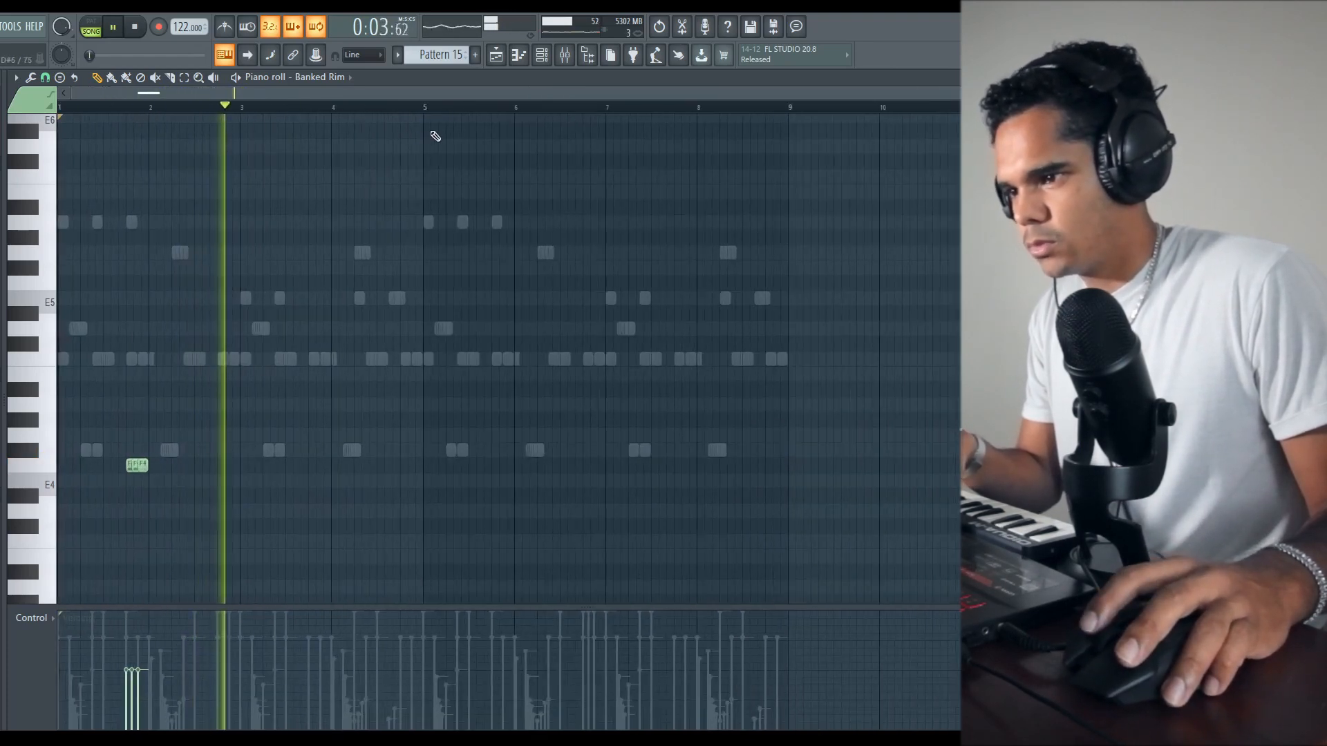
left_click_drag(425, 107, 58, 107, "ctrl")
key("ctrl+b")
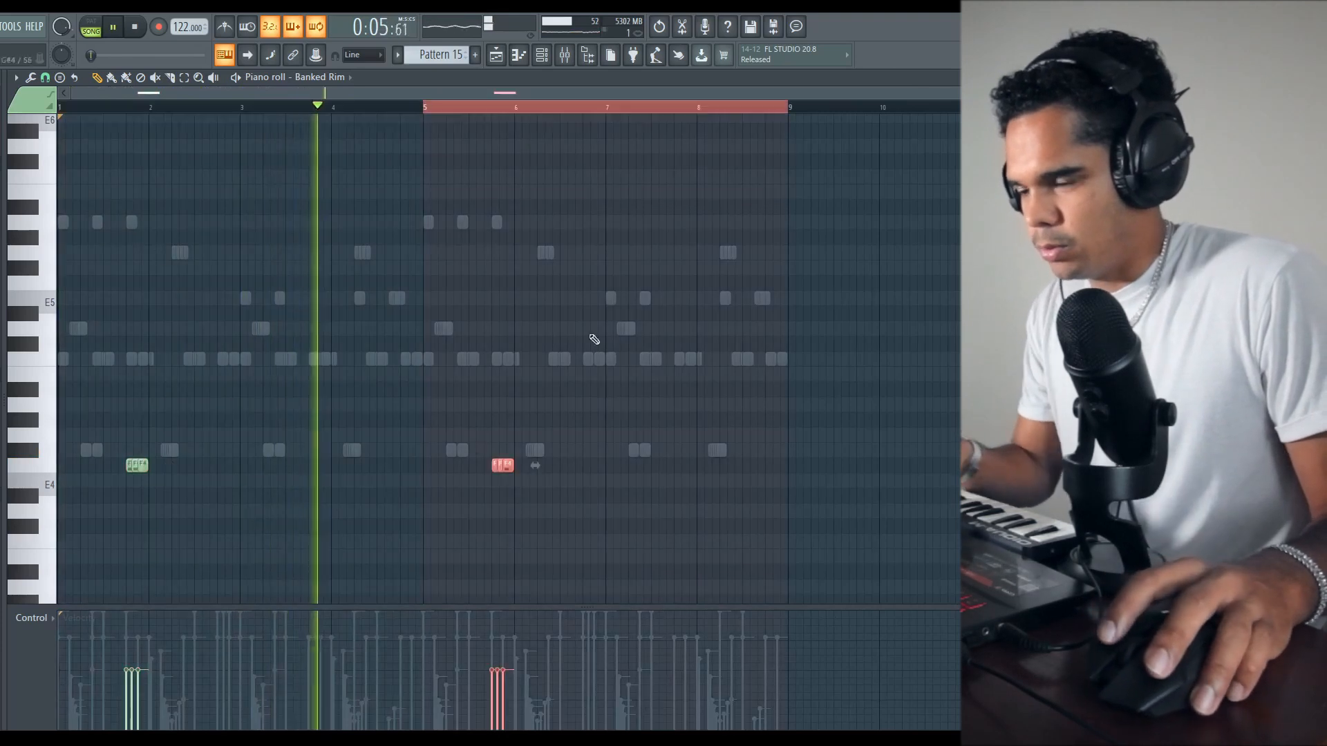
key("ctrl+d")
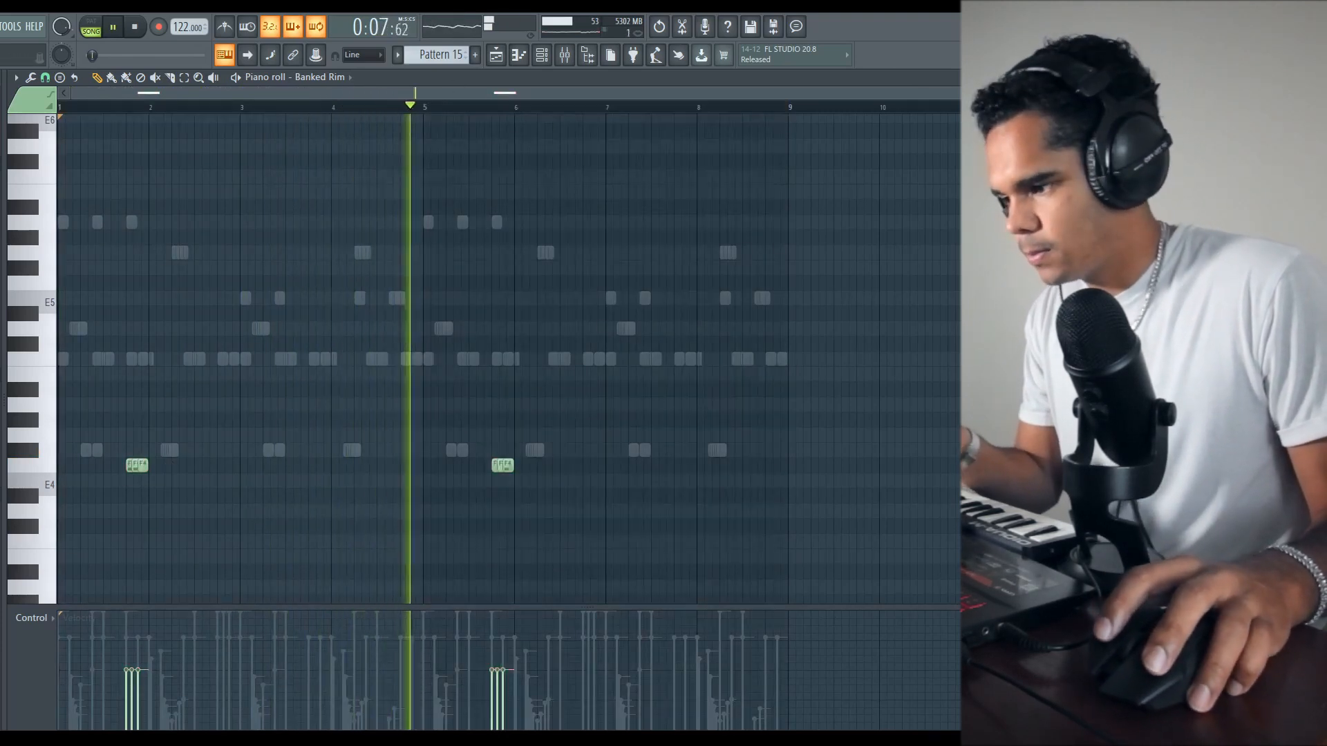
Stop playback and pan the Banked Rim roll's hits in opposite directions using note pan
key("space")
left_click(35, 617)
left_click(56, 647)
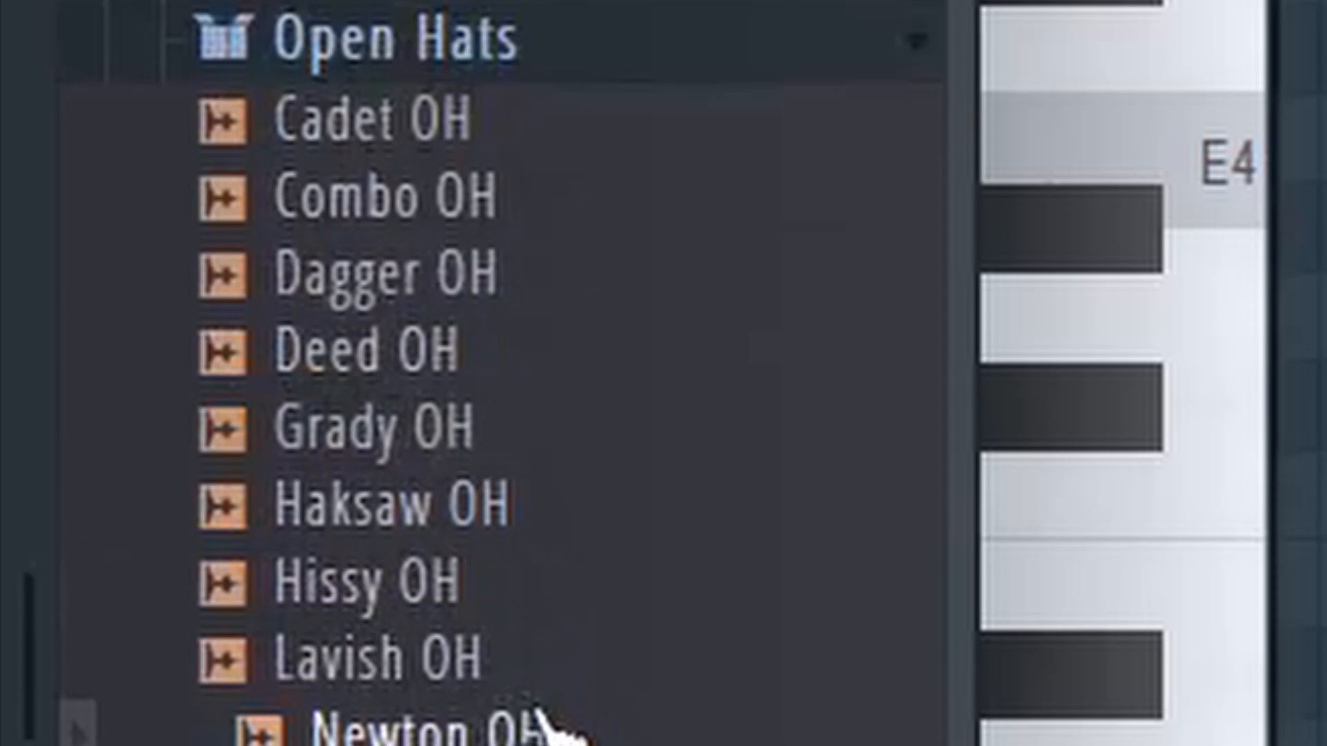
Add the Lavish OH sample as a new channel and build a short three-hit B4 roll in bar 2, checking it by playback
right_click(524, 622)
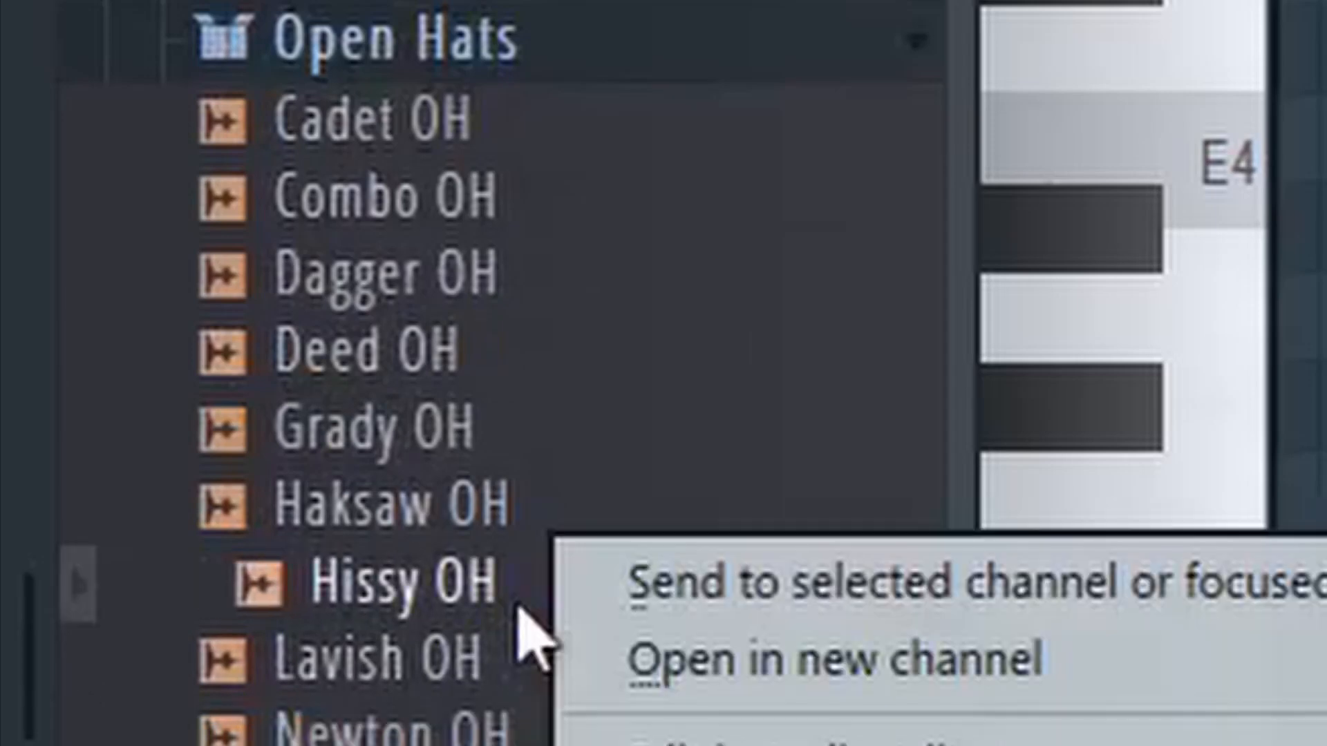
left_click(484, 660)
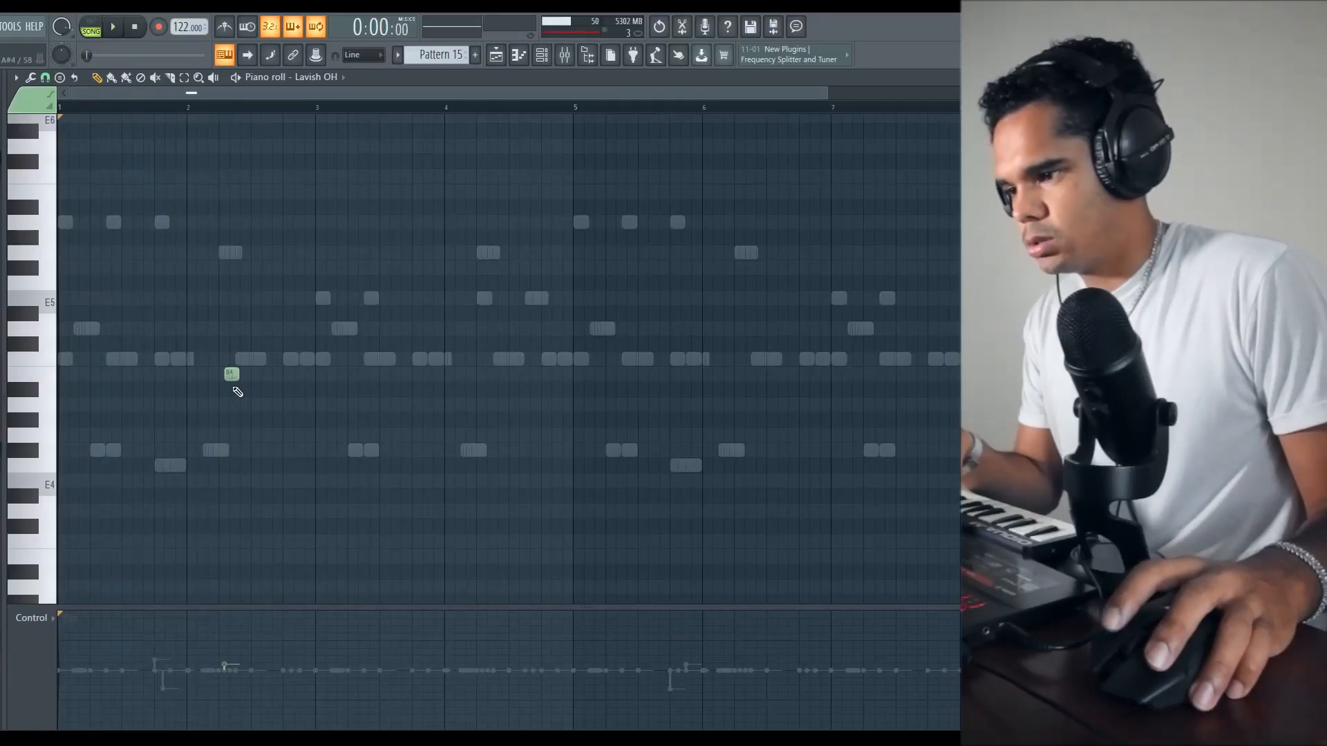
scroll(238, 392, "up", 2, "ctrl")
key("space")
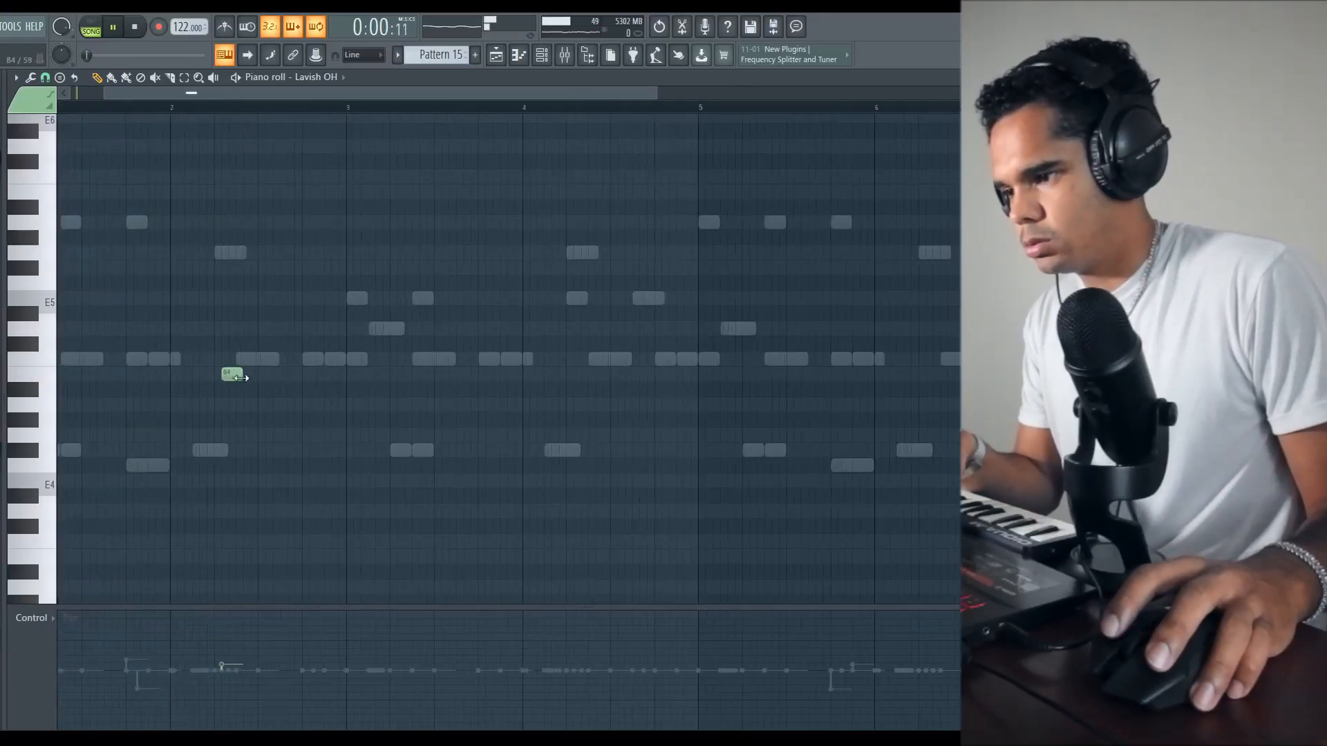
left_click_drag(229, 374, 251, 379)
key("space")
left_click(250, 378, "ctrl")
key("space")
Enable the Lavish OH channel's volume envelope and lower its sustain and release so the hits cut off quickly
left_click(543, 57)
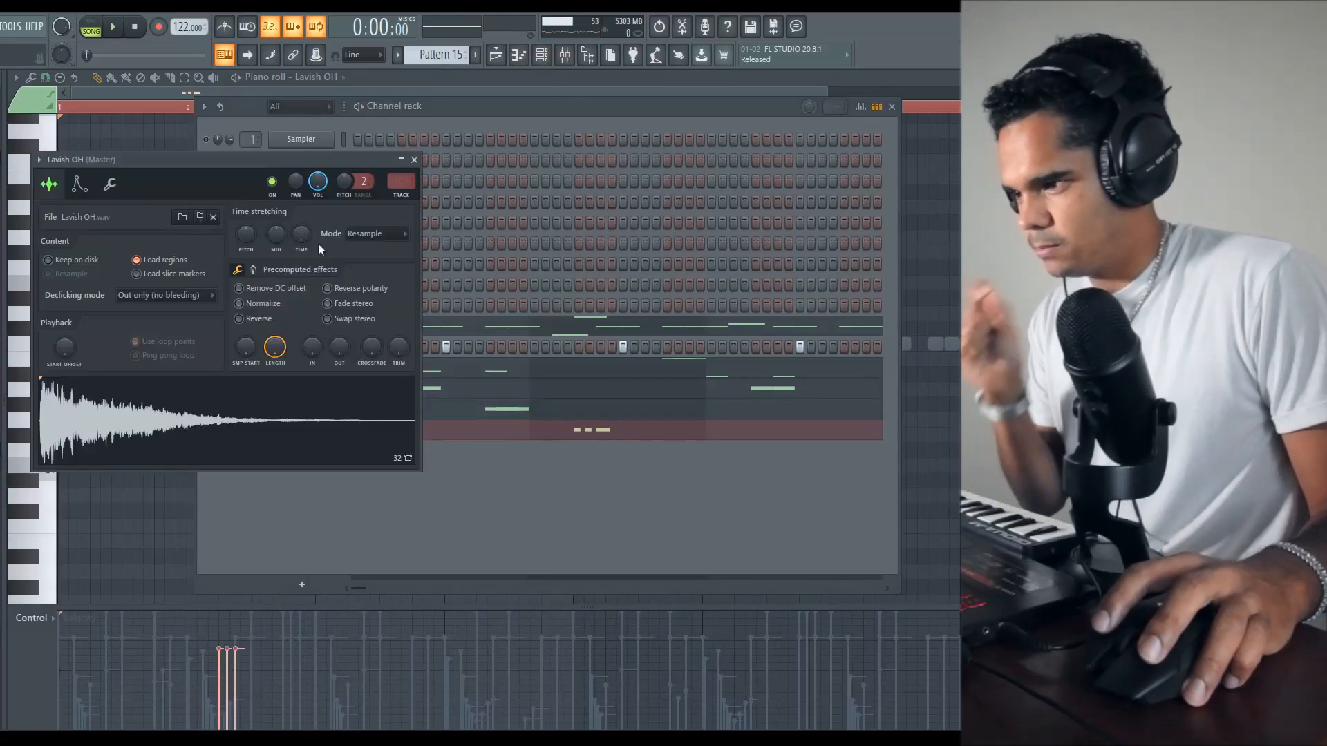
left_click(79, 184)
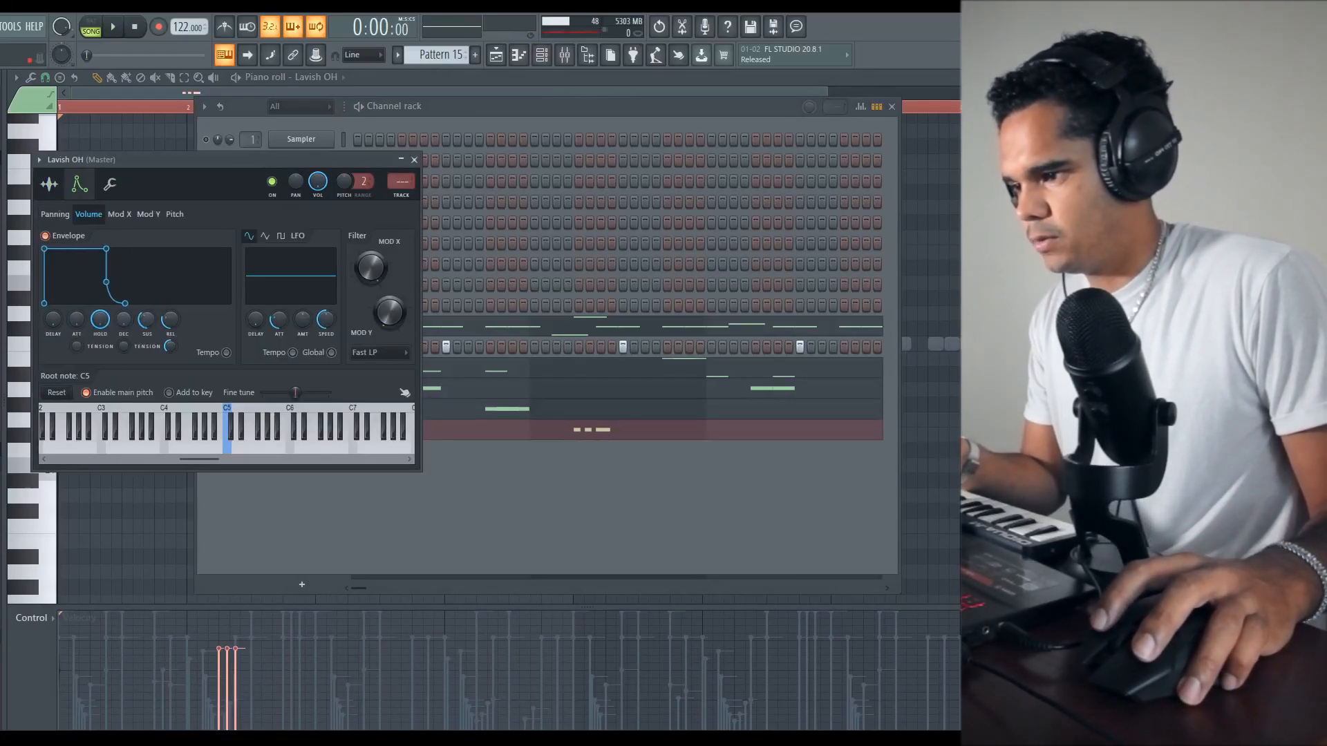
key("space")
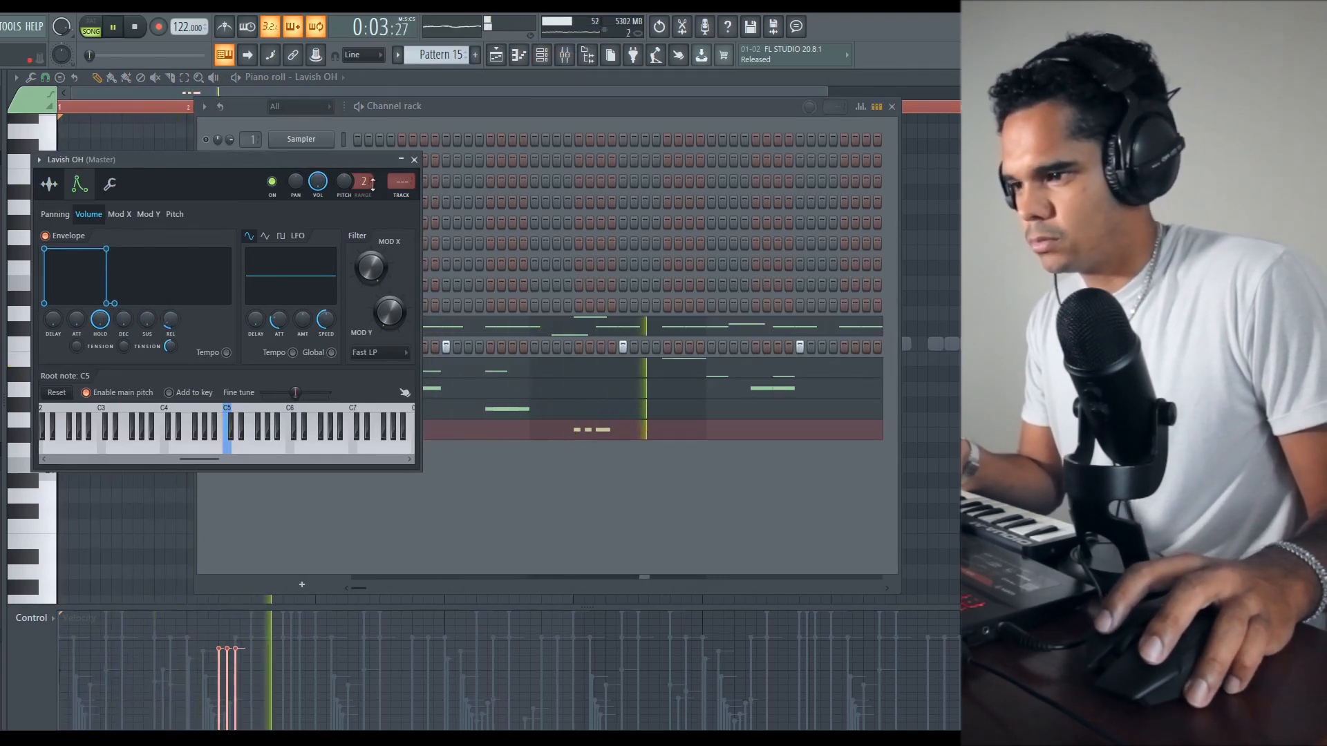
left_click(141, 531)
Pan the second and third Lavish OH roll hits in opposite directions and add a single B4 hit in bar 4
left_click(52, 617)
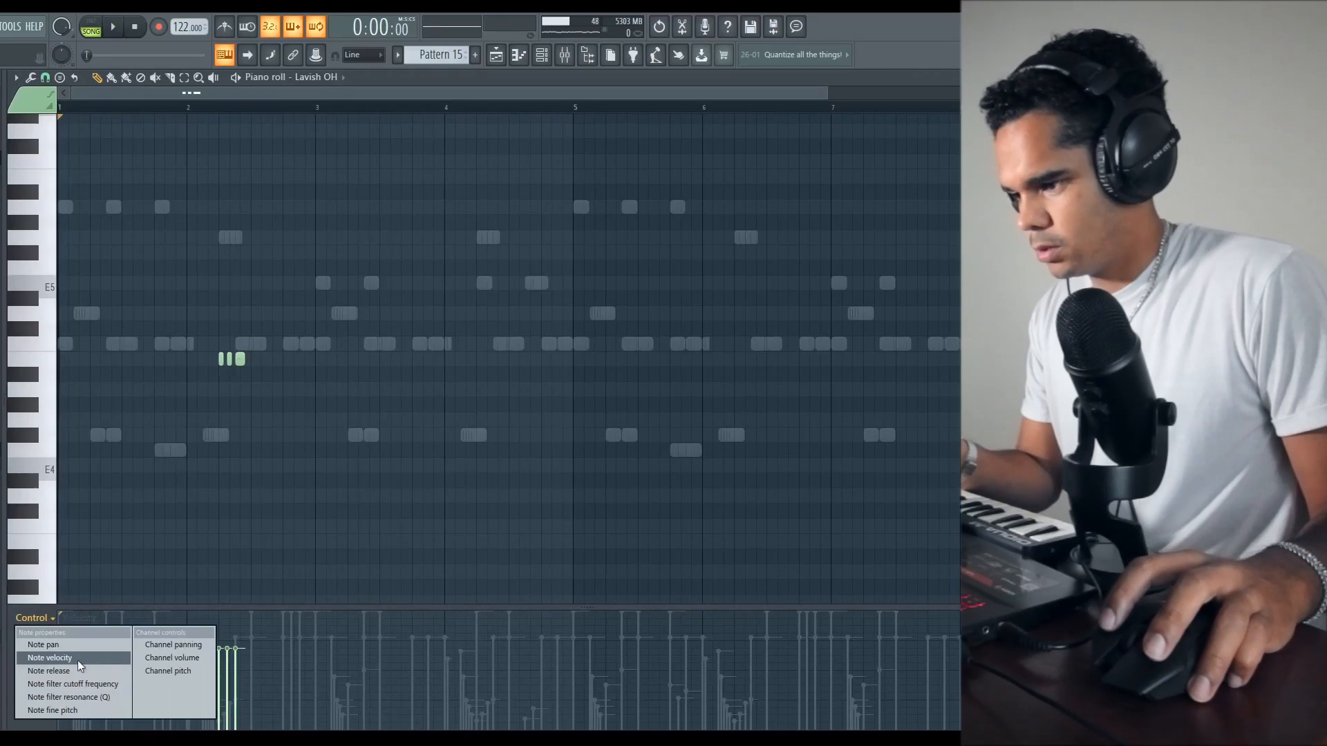
left_click(41, 641)
key("space")
left_click(227, 657)
left_click(238, 680)
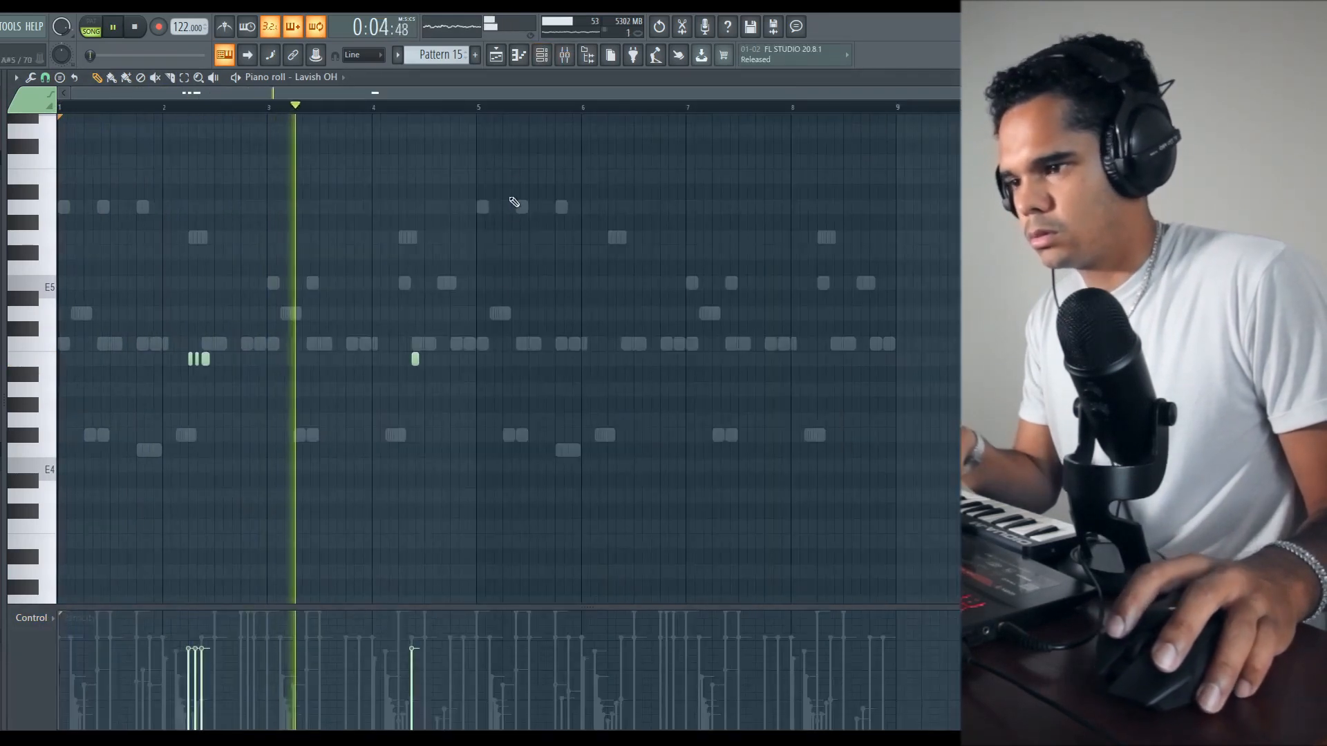
Duplicate the four-bar Lavish OH pattern into bars 5 to 8 and clear the selection
key("ctrl+a")
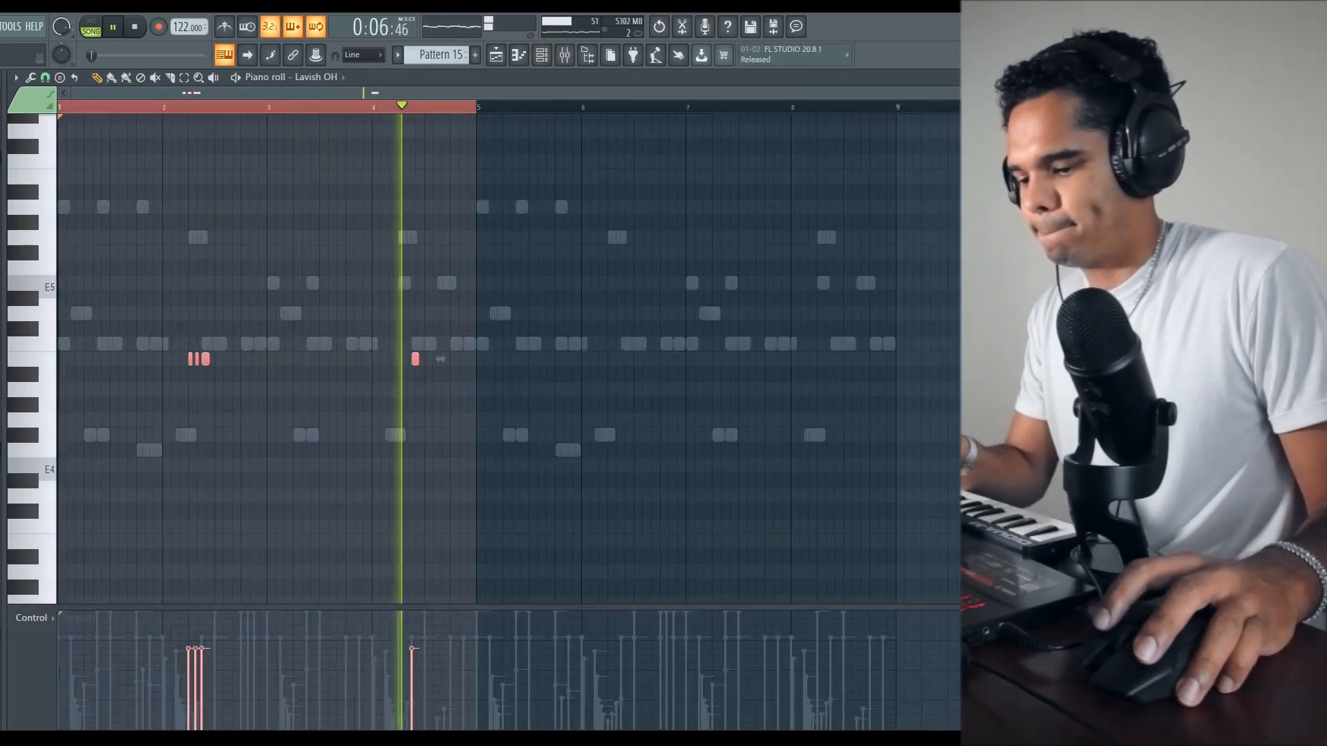
key("ctrl+b")
key("ctrl+d")
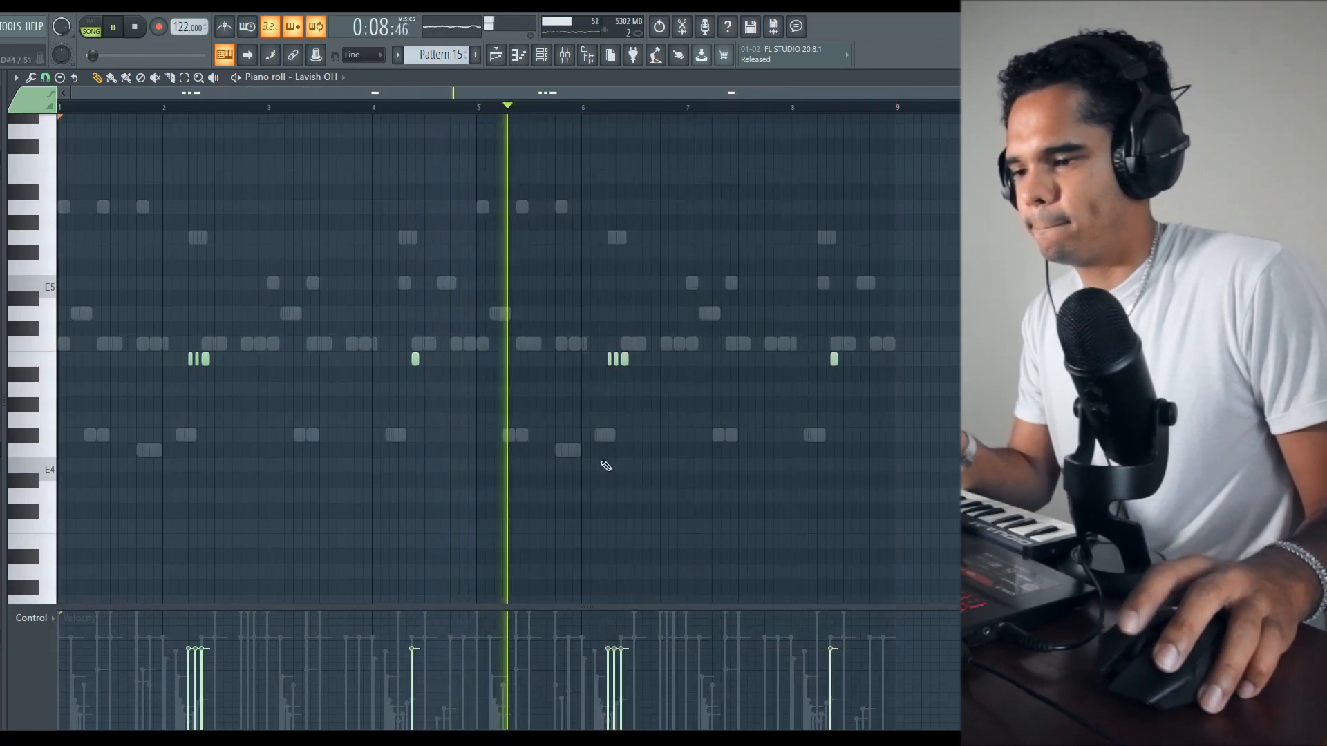
scroll(788, 385, "up", 2, "ctrl")
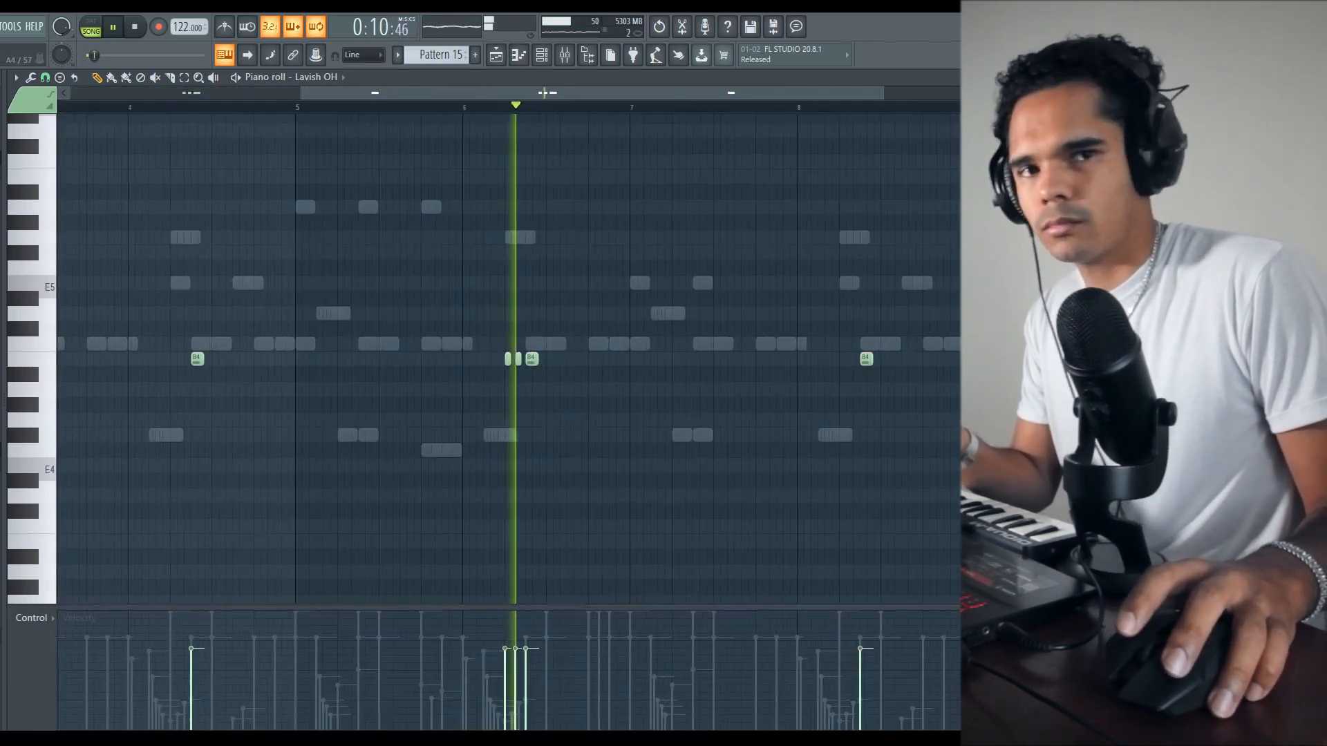